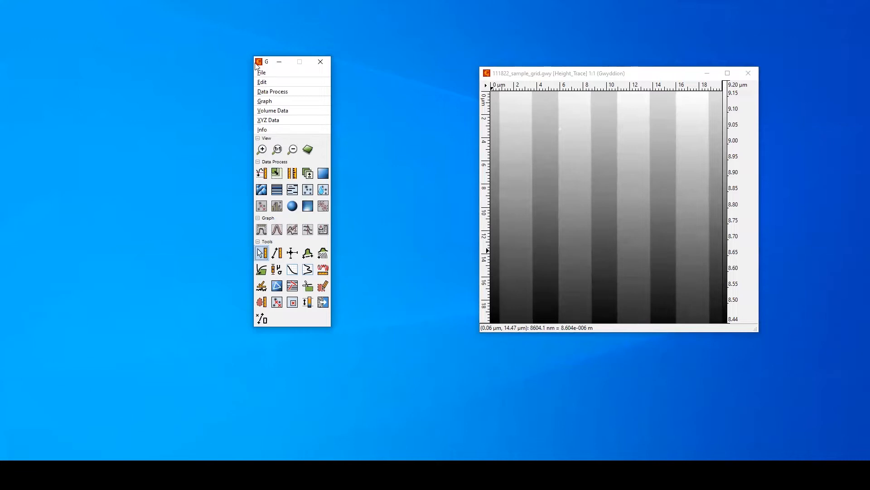
Move the toolbox window away from the image window, leaving a wide gap between them
{"action": "left_click_drag", "start_coordinate": [256, 63], "coordinate": [75, 62]}
{"action": "left_click", "coordinate": [81, 70]}
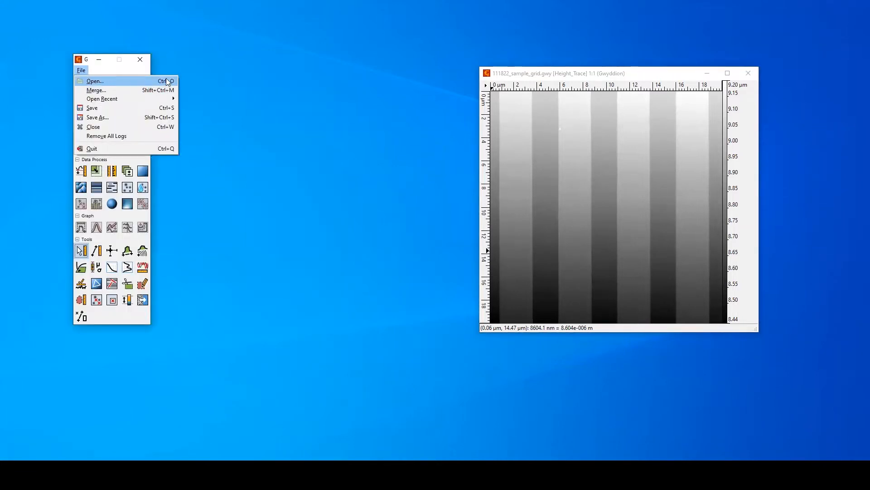
{"action": "left_click", "coordinate": [247, 110]}
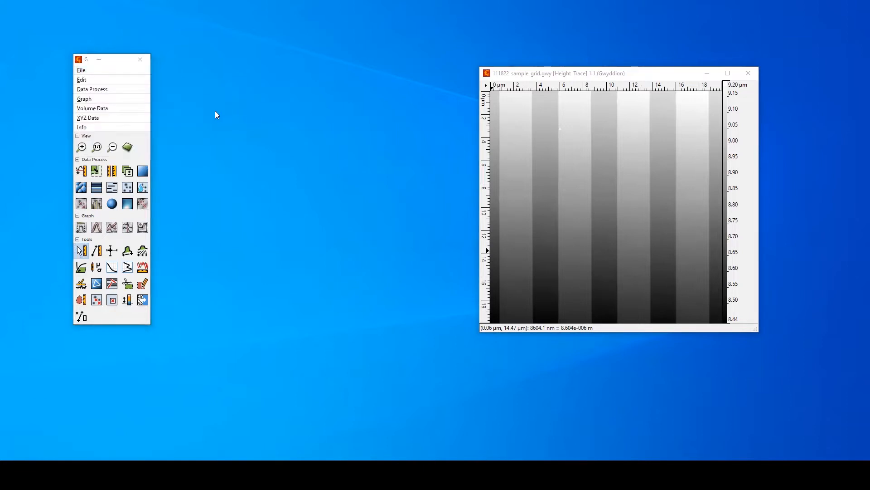
Show the Data Browser, view the Height_Retrace image and hide it again, and close the browser
{"action": "left_click", "coordinate": [83, 127]}
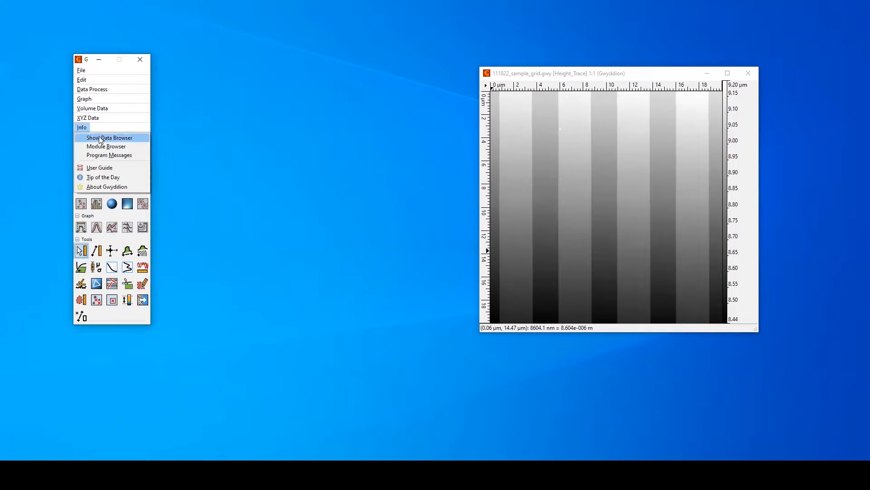
{"action": "left_click", "coordinate": [98, 137]}
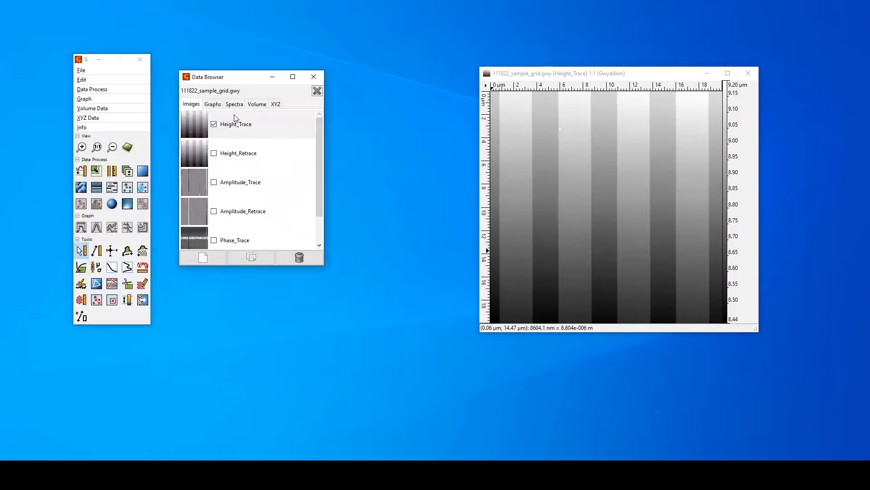
{"action": "left_click", "coordinate": [213, 153]}
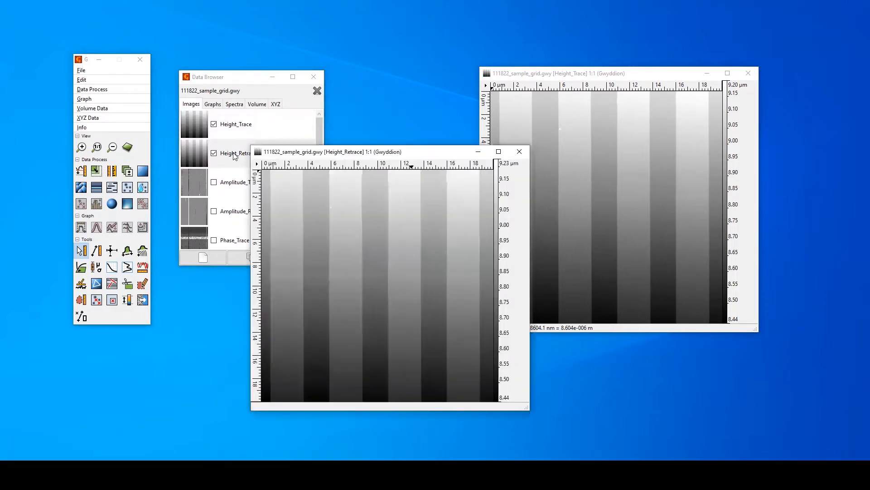
{"action": "left_click", "coordinate": [213, 153]}
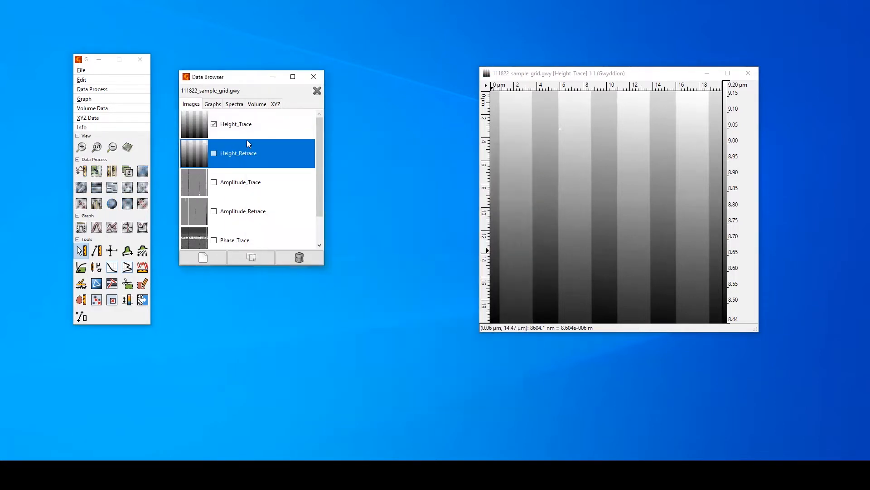
{"action": "left_click", "coordinate": [313, 77]}
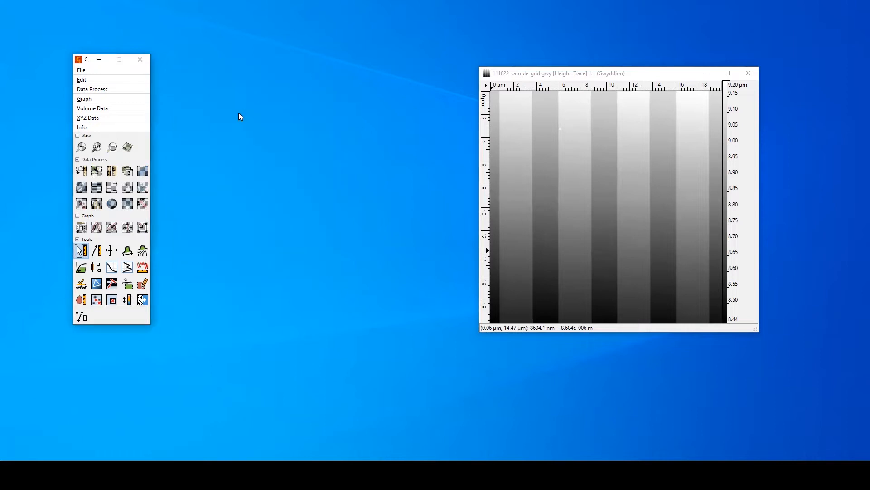
Place the Height_Trace image window beside the toolbox
{"action": "left_click", "coordinate": [522, 76]}
{"action": "left_click_drag", "start_coordinate": [521, 76], "coordinate": [242, 67]}
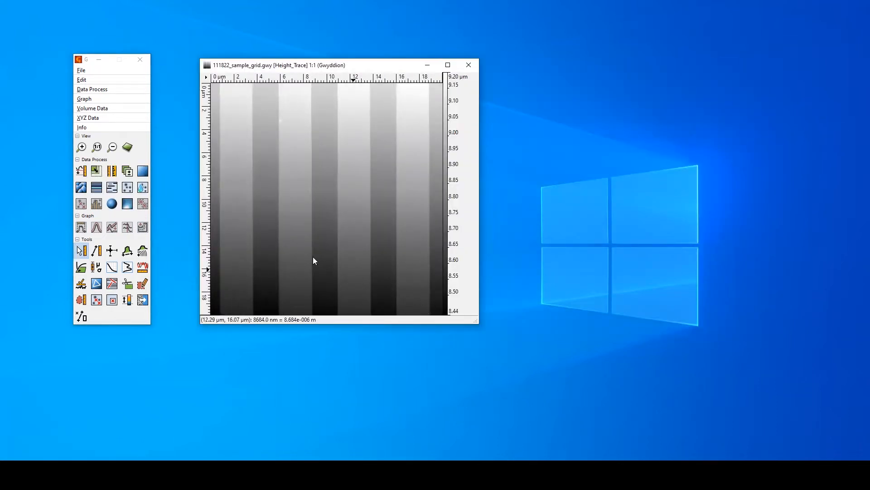
{"action": "left_click", "coordinate": [89, 91]}
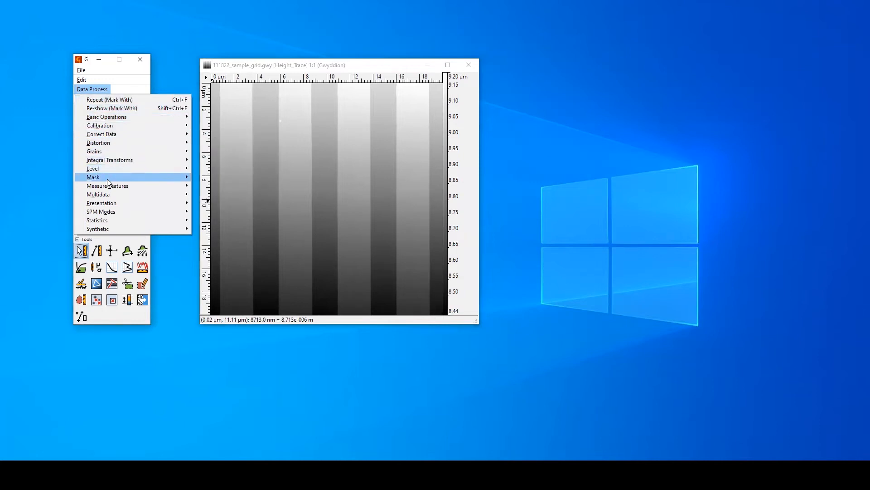
{"action": "mouse_move", "coordinate": [107, 179]}
{"action": "left_click", "coordinate": [218, 219]}
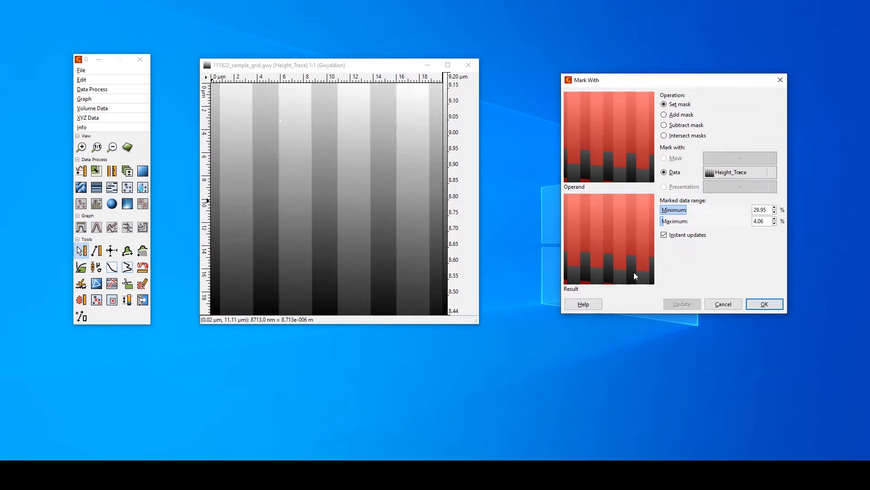
{"action": "left_click", "coordinate": [724, 304]}
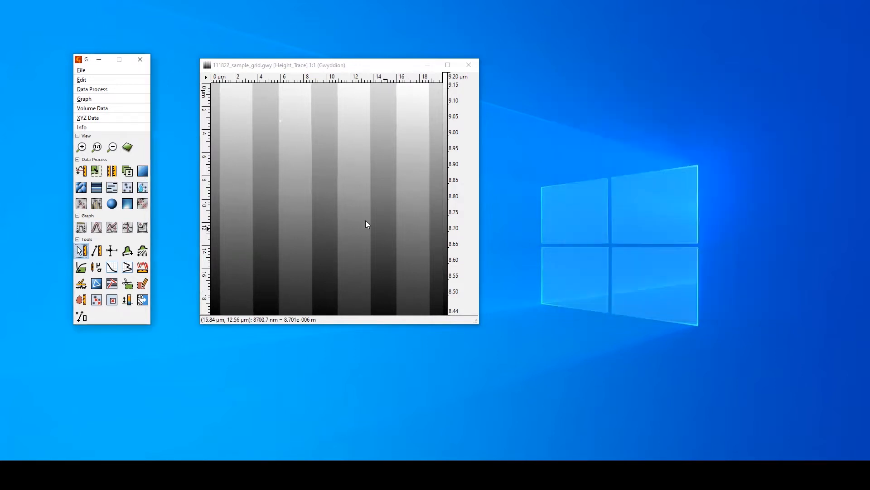
Plane-level the Height_Trace data and mask its raised stripes with Mark With, using a data range minimum of 41.62% and maximum of 0%
{"action": "left_click", "coordinate": [143, 171]}
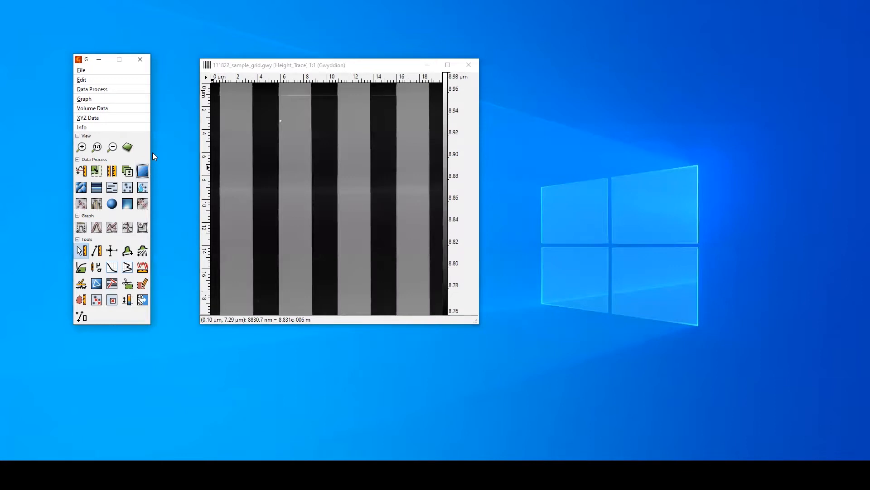
{"action": "left_click", "coordinate": [88, 93]}
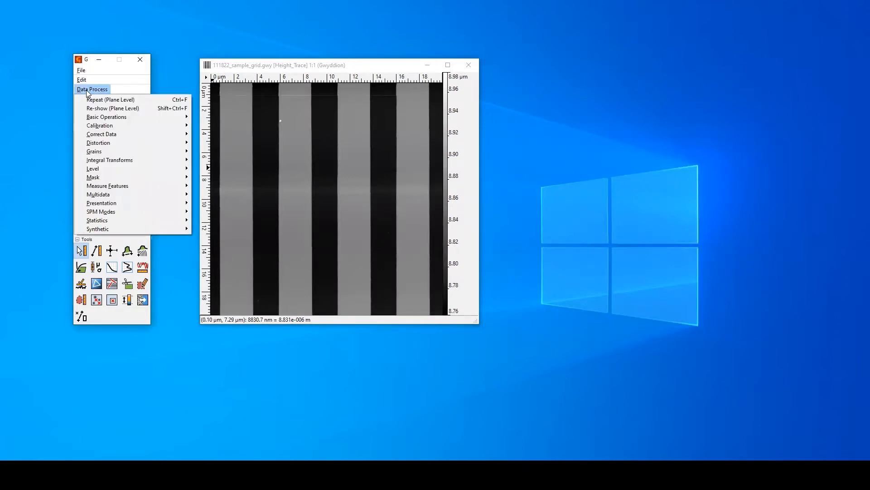
{"action": "mouse_move", "coordinate": [122, 178]}
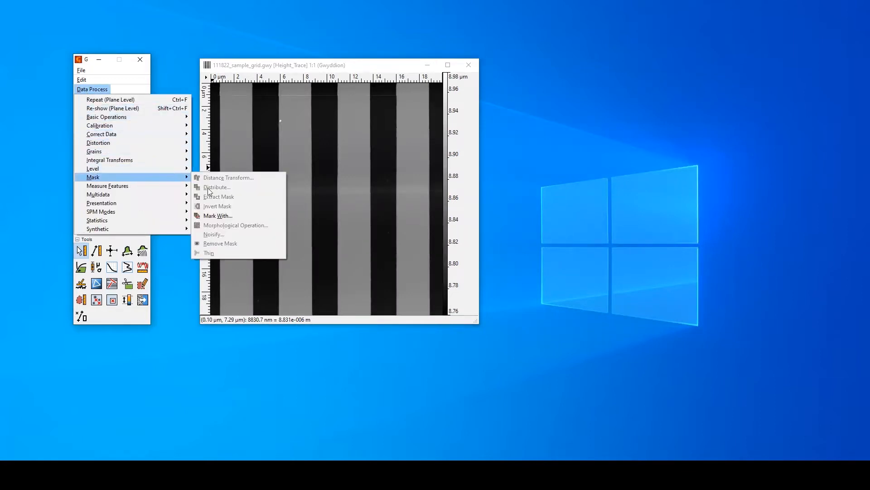
{"action": "left_click", "coordinate": [218, 216]}
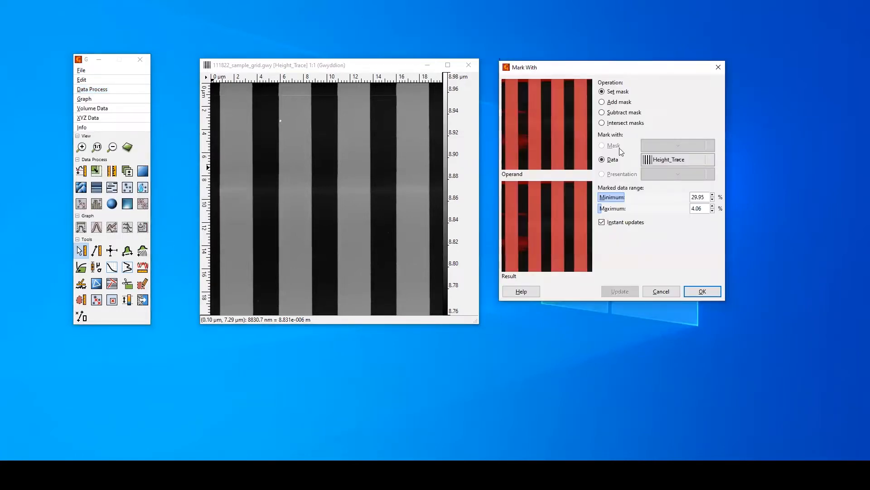
{"action": "left_click", "coordinate": [624, 197]}
{"action": "left_click_drag", "start_coordinate": [624, 197], "coordinate": [594, 210]}
{"action": "left_click", "coordinate": [611, 208]}
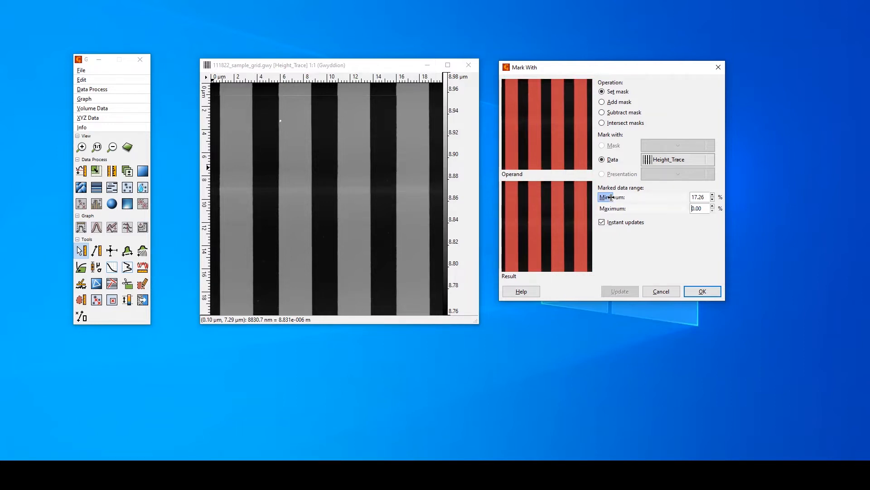
{"action": "left_click_drag", "start_coordinate": [612, 198], "coordinate": [635, 202]}
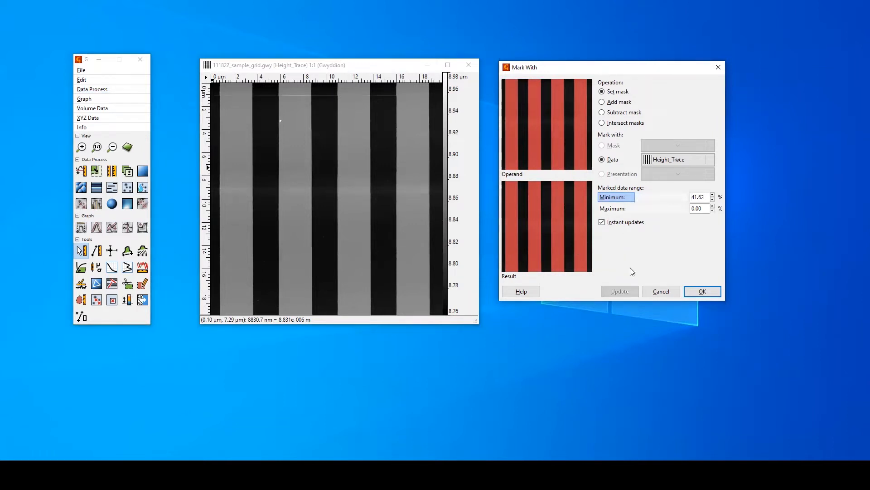
{"action": "left_click", "coordinate": [698, 292]}
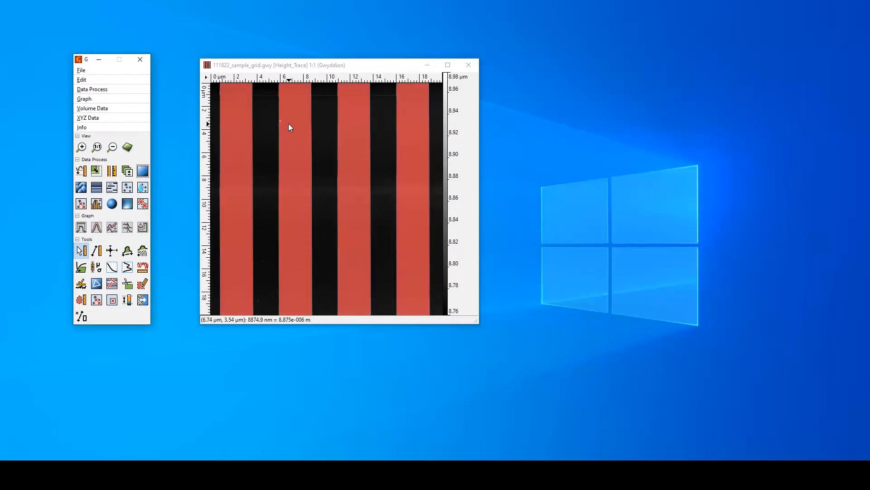
Grow the stripe mask by 5 px with the Mask Editor
{"action": "left_click", "coordinate": [141, 286]}
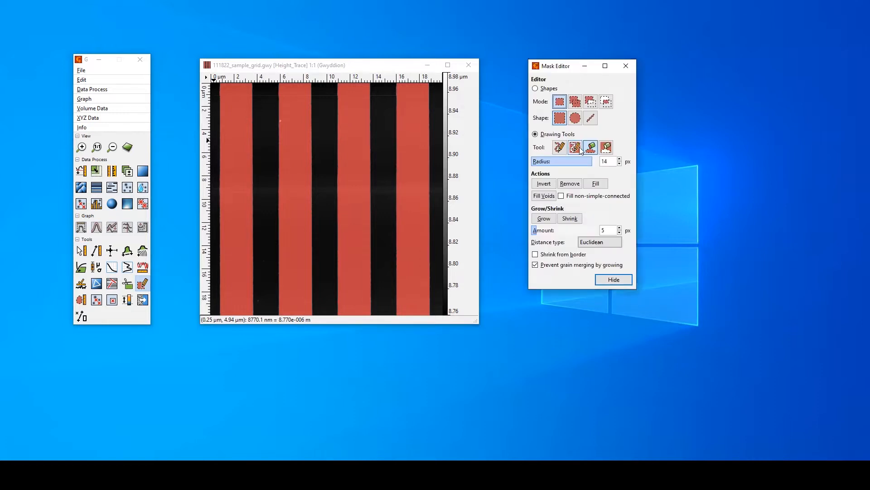
{"action": "left_click", "coordinate": [547, 222]}
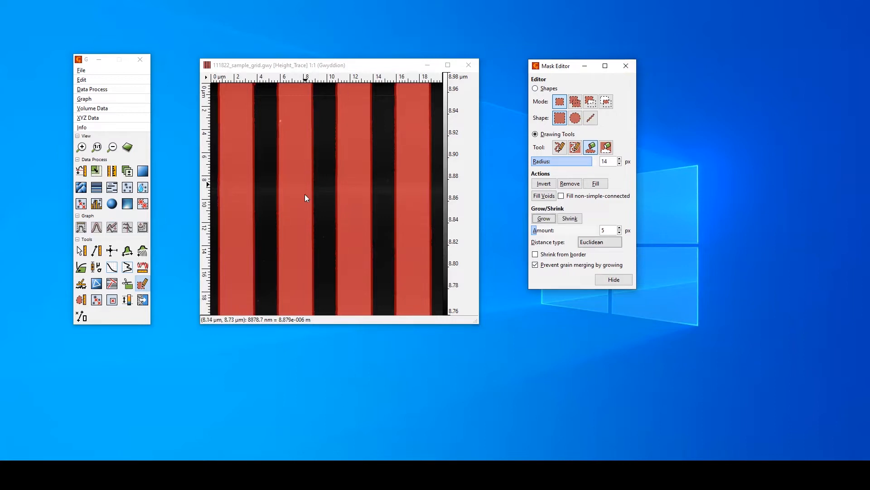
Align the rows horizontally with a degree 1 polynomial, excluding the masked region, and remove the mask
{"action": "left_click", "coordinate": [98, 191]}
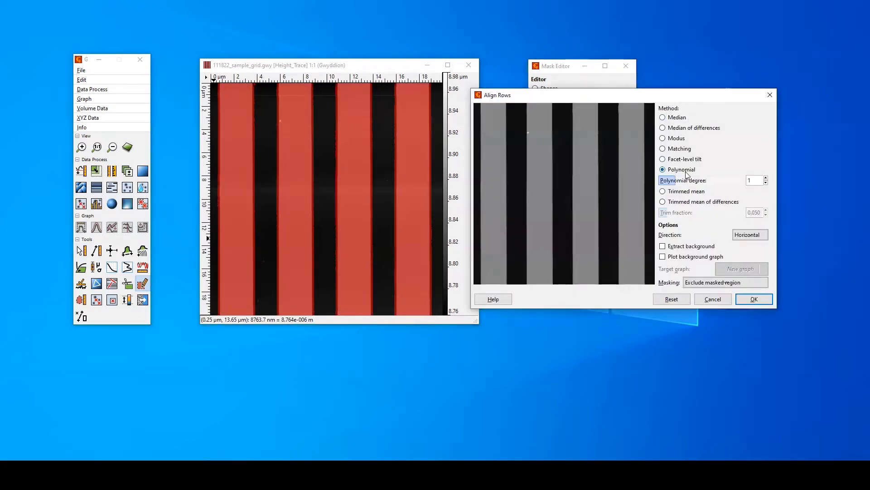
{"action": "left_click", "coordinate": [766, 183]}
{"action": "left_click", "coordinate": [766, 178]}
{"action": "left_click", "coordinate": [713, 286]}
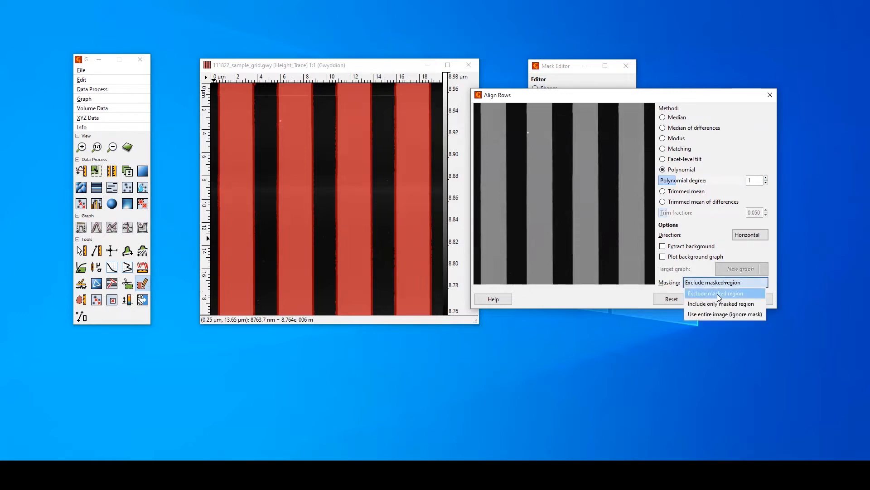
{"action": "left_click", "coordinate": [735, 292]}
{"action": "left_click", "coordinate": [748, 282]}
{"action": "left_click", "coordinate": [741, 312]}
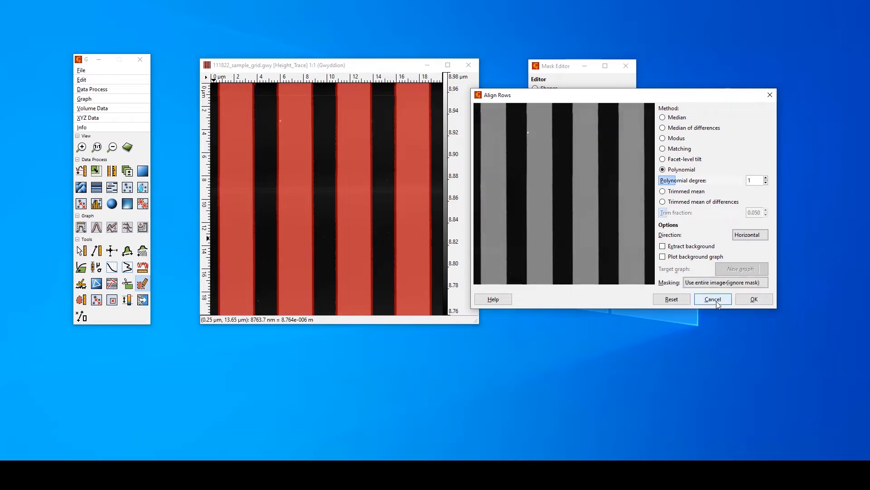
{"action": "left_click", "coordinate": [746, 283]}
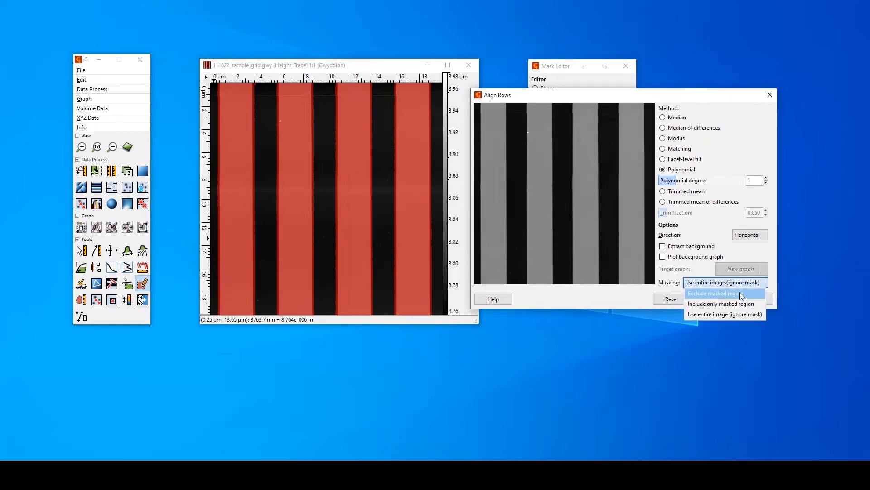
{"action": "left_click", "coordinate": [740, 293]}
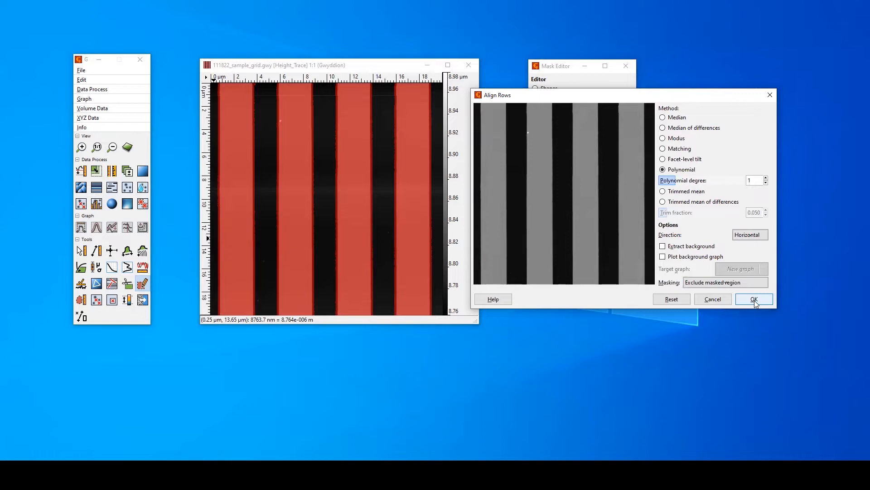
{"action": "left_click", "coordinate": [754, 299]}
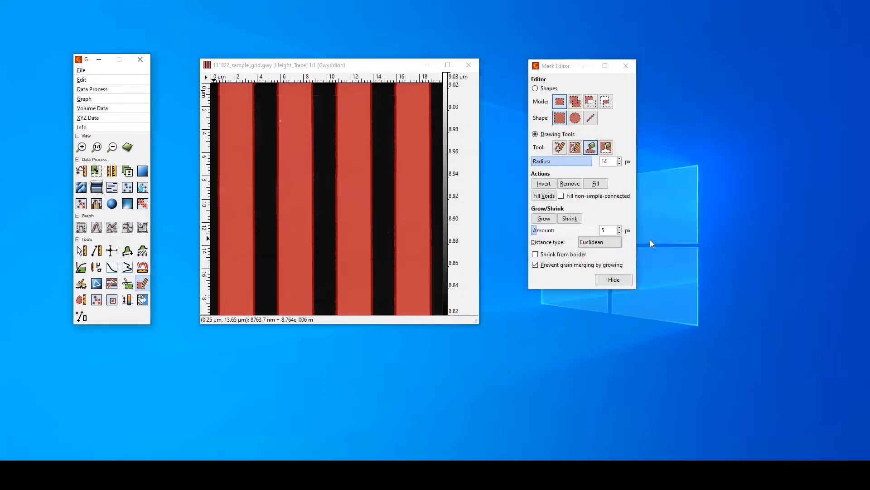
{"action": "left_click", "coordinate": [570, 183]}
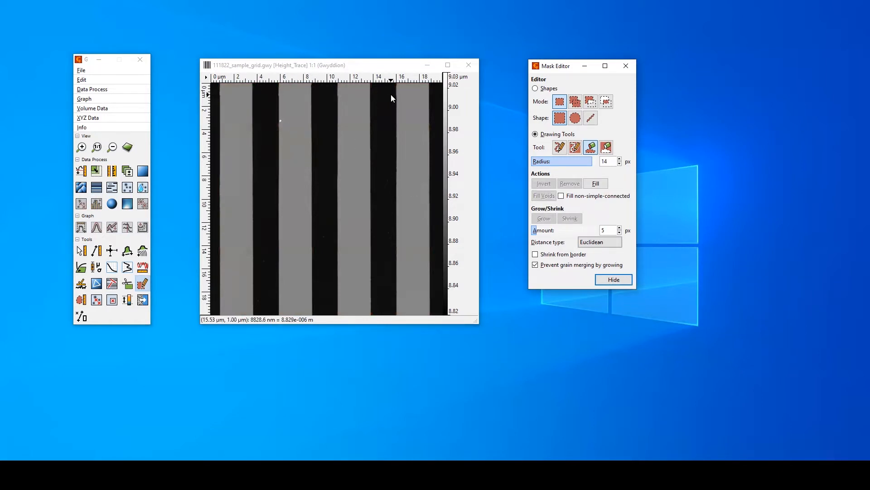
Correct horizontal scars in the height image and shift its minimum data value to zero
{"action": "left_click", "coordinate": [114, 191]}
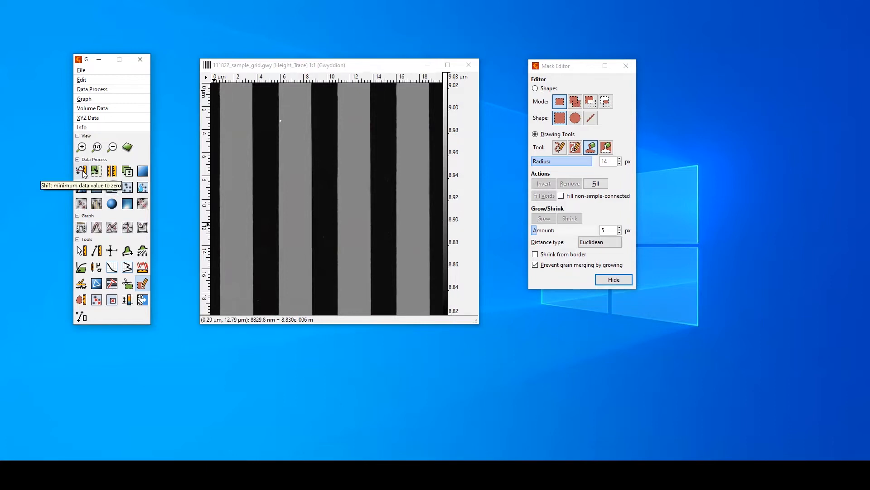
{"action": "left_click", "coordinate": [82, 172]}
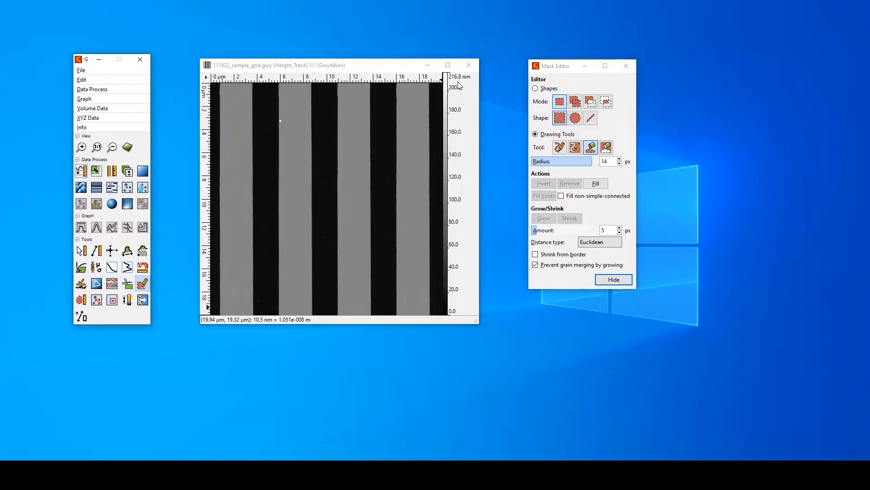
Apply the Green-Violet color gradient to the height image
{"action": "right_click", "coordinate": [445, 187]}
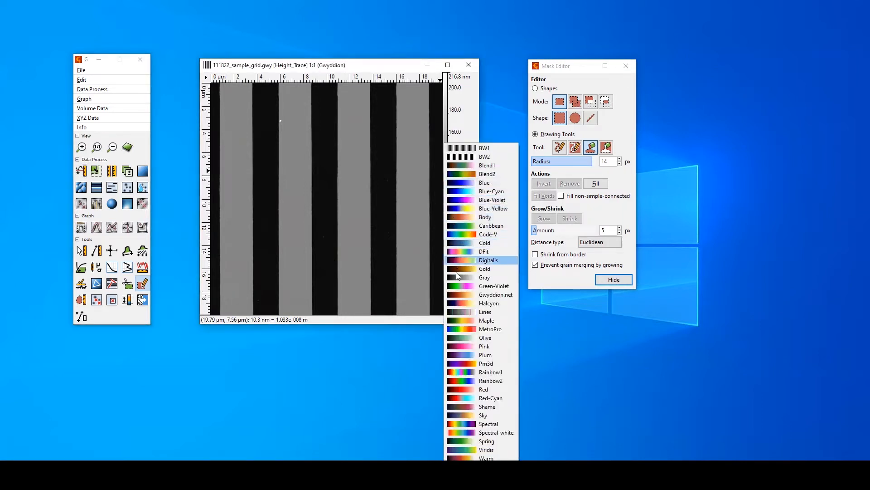
{"action": "left_click", "coordinate": [460, 286]}
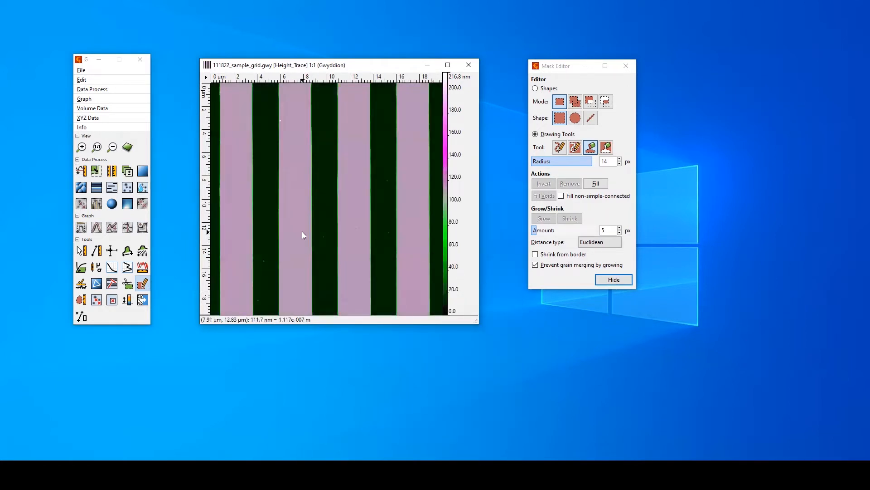
Try adaptive color mapping on the height image and settle on the automatic color range with cut-off tails
{"action": "left_click", "coordinate": [127, 300]}
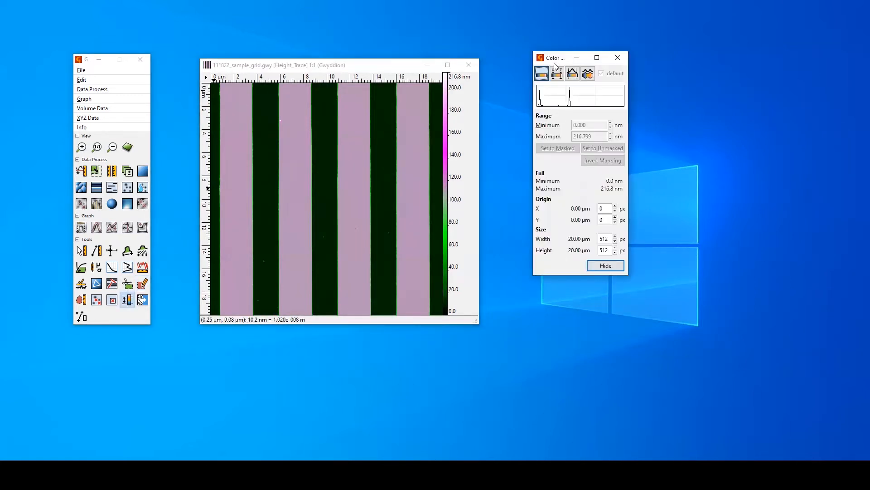
{"action": "left_click", "coordinate": [572, 74]}
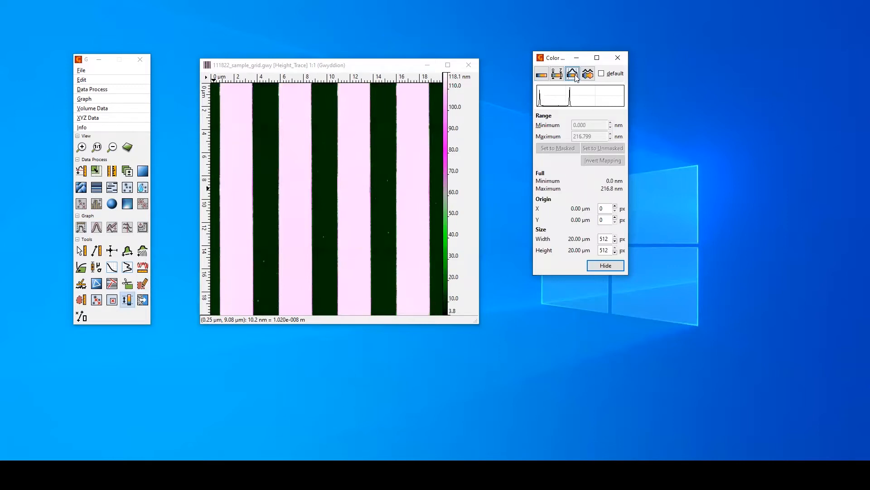
{"action": "left_click", "coordinate": [588, 75]}
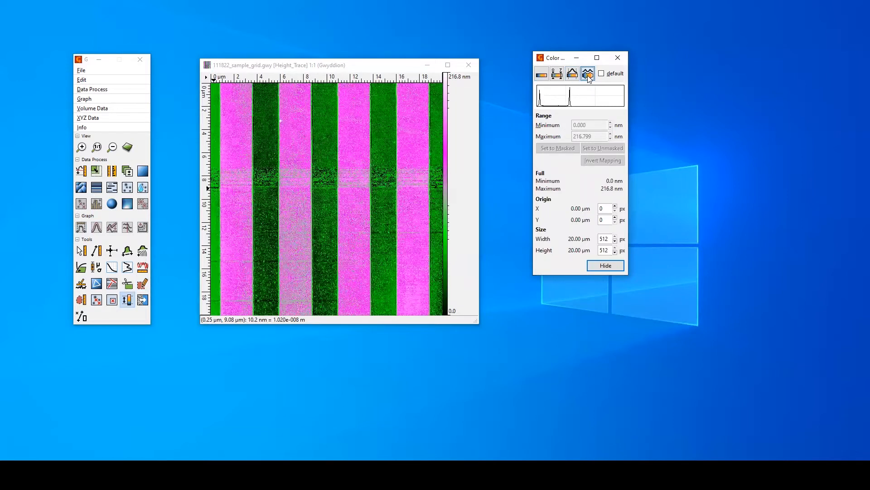
{"action": "left_click", "coordinate": [578, 79]}
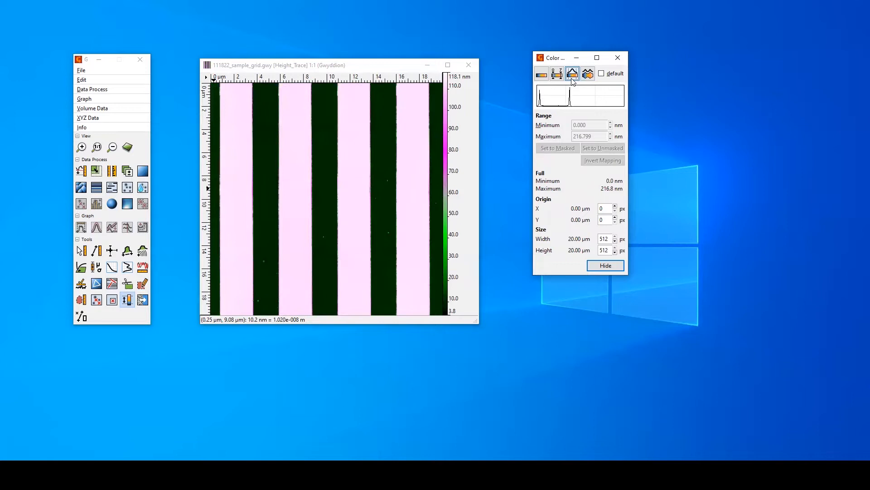
Set a fixed color range of about 4.7 to 143.0 nm on the height histogram and close the color range tool
{"action": "left_click", "coordinate": [558, 75]}
{"action": "left_click_drag", "start_coordinate": [539, 98], "coordinate": [578, 105]}
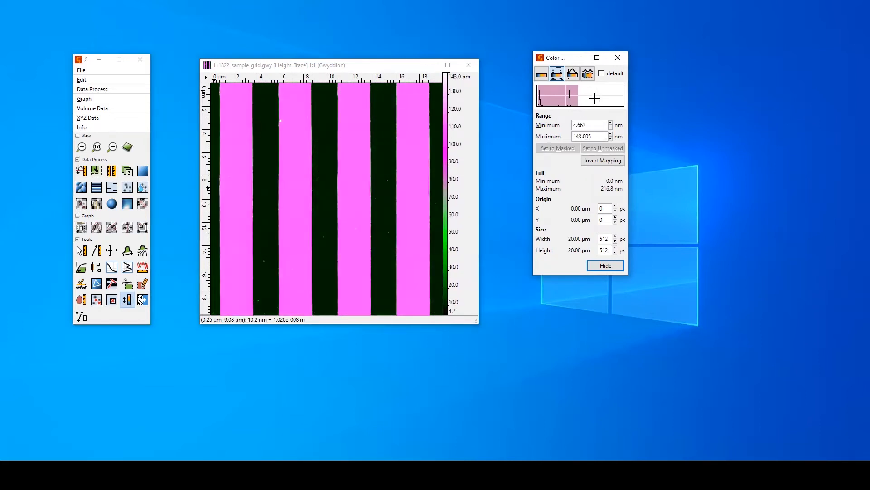
{"action": "left_click", "coordinate": [618, 58]}
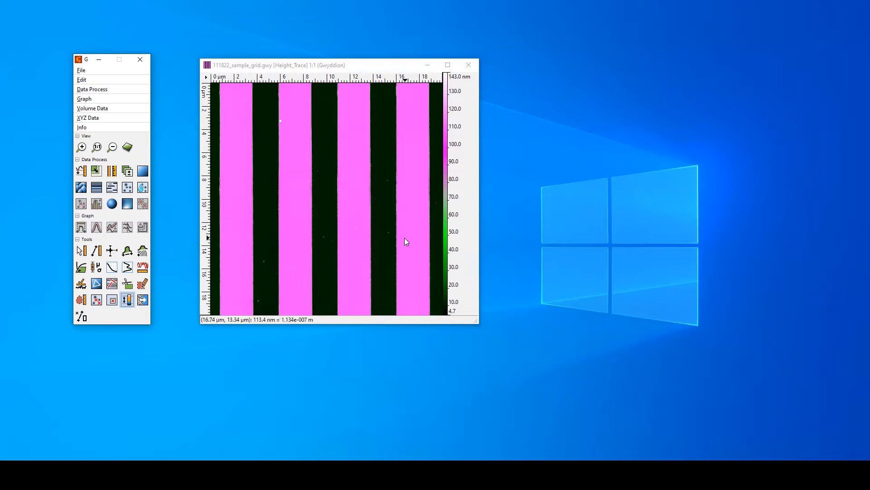
Save the height image as 111822_sample_grid.tiff in the Tosca files folder, bringing up the TIFF export settings
{"action": "left_click", "coordinate": [81, 72]}
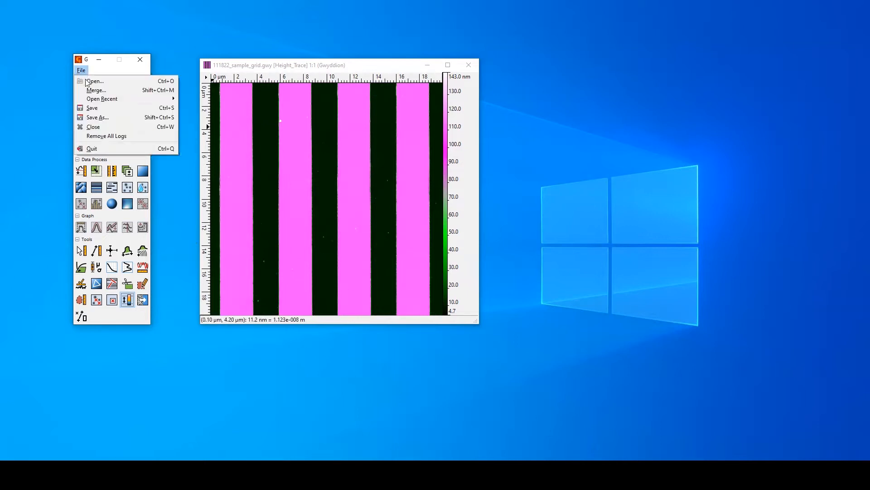
{"action": "left_click", "coordinate": [97, 118]}
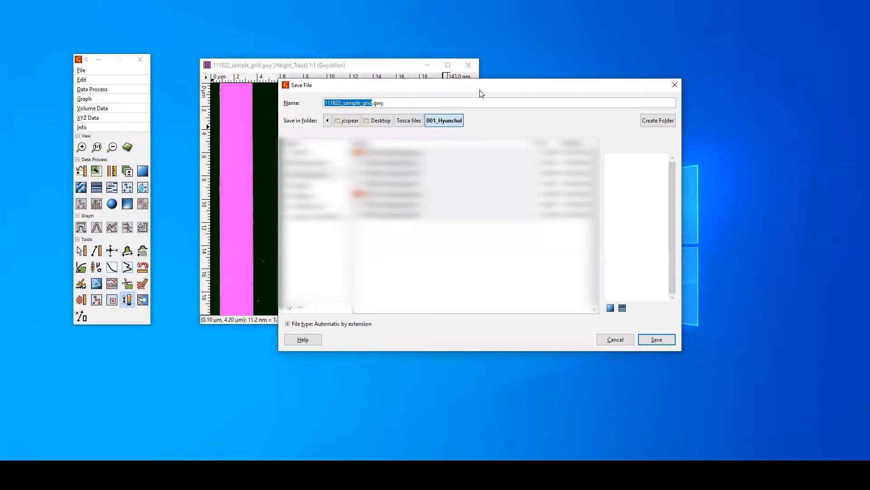
{"action": "left_click", "coordinate": [411, 104]}
{"action": "key", "text": "BackSpace"}
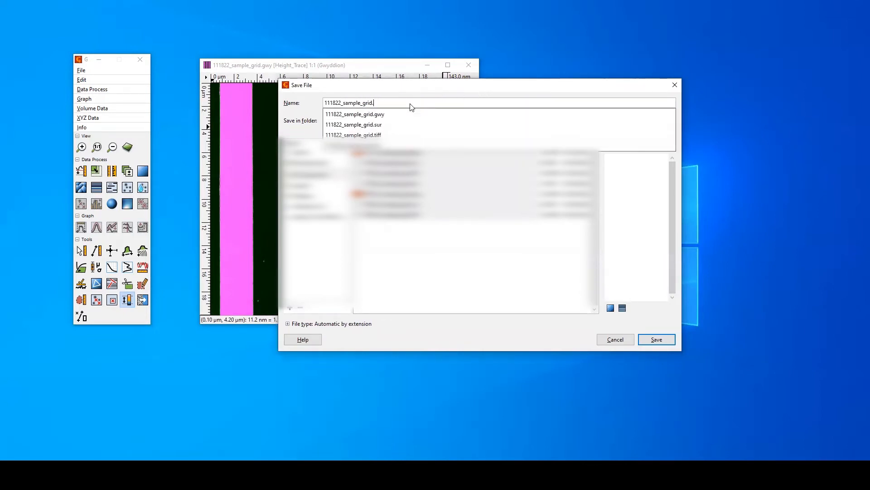
{"action": "type", "text": "ti"}
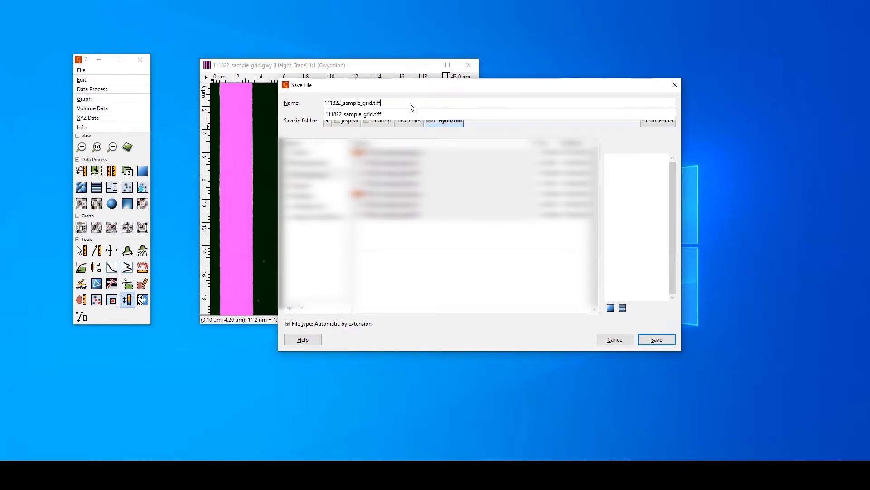
{"action": "type", "text": "ff"}
{"action": "key", "text": "Return"}
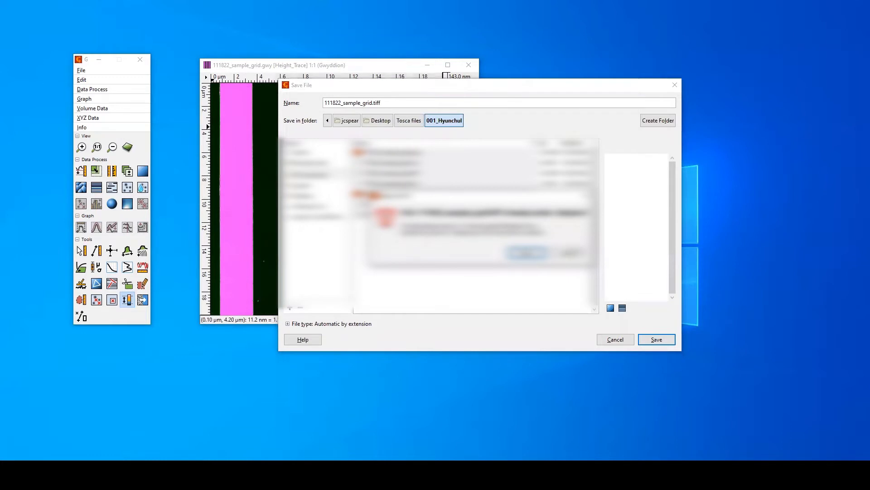
{"action": "left_click", "coordinate": [573, 255]}
{"action": "left_click", "coordinate": [410, 121]}
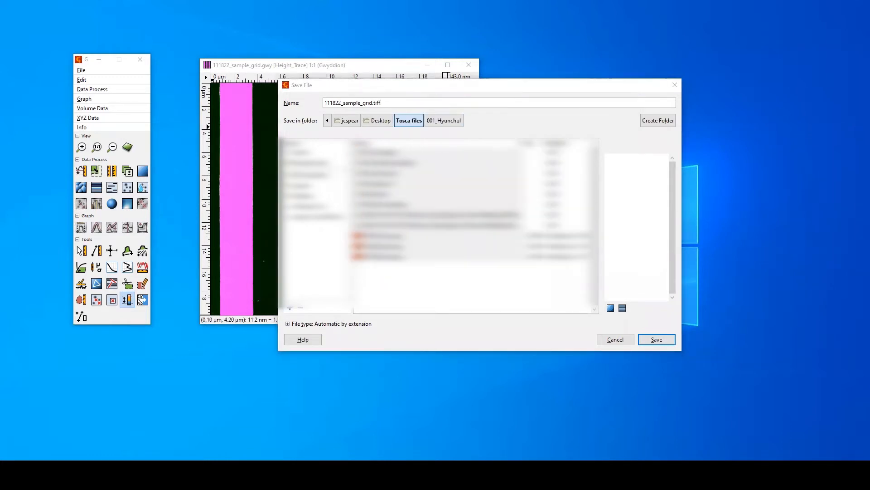
{"action": "key", "text": "Return"}
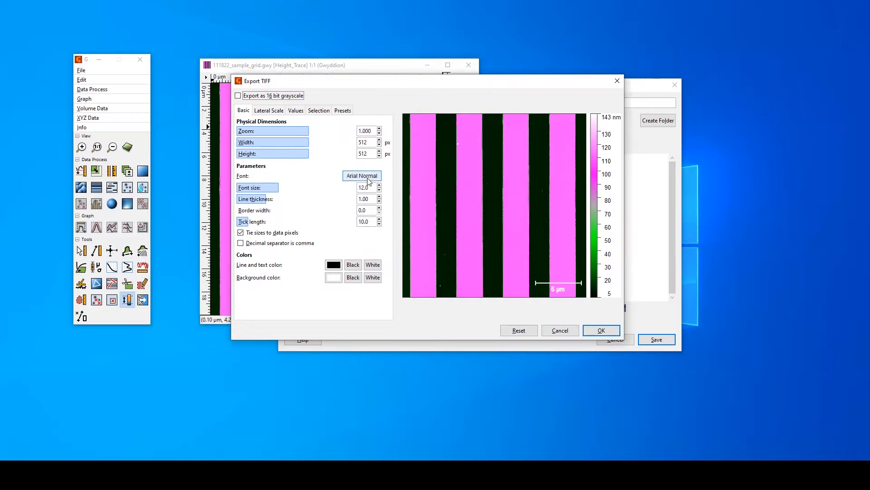
Try an export font size of 10 and settle on 14
{"action": "left_click_drag", "start_coordinate": [371, 187], "coordinate": [353, 187]}
{"action": "type", "text": "1"}
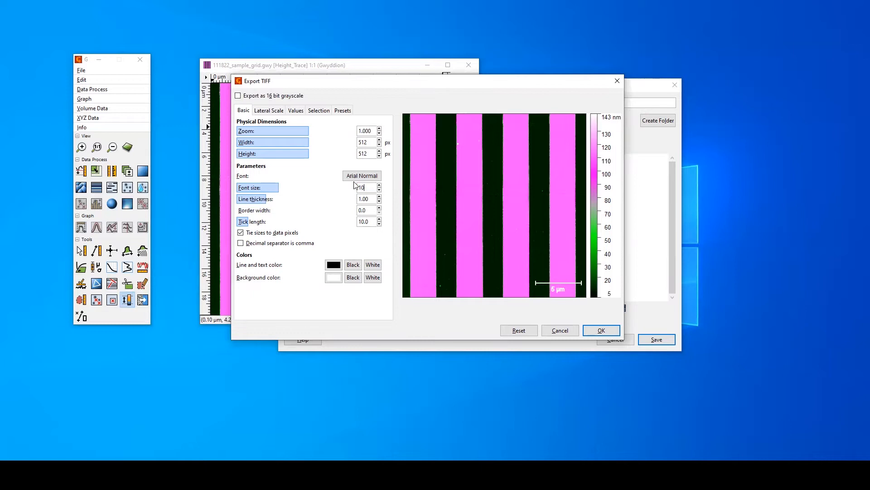
{"action": "key", "text": "Return"}
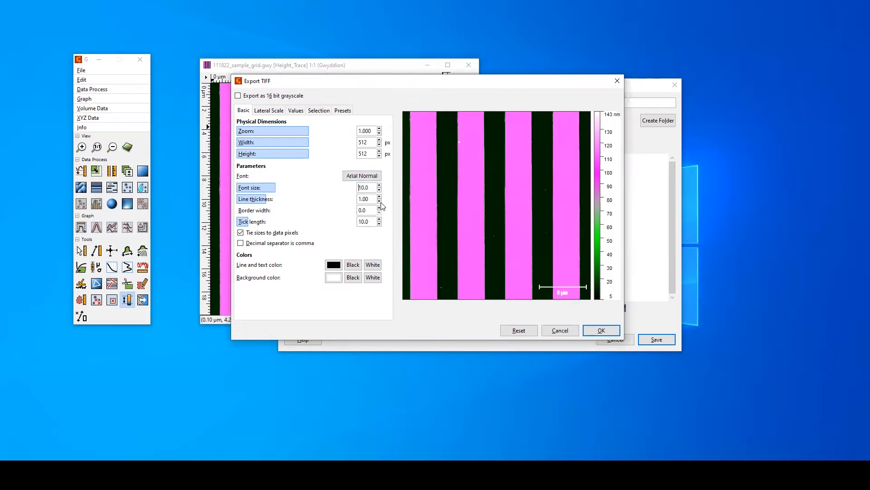
{"action": "left_click_drag", "start_coordinate": [372, 186], "coordinate": [355, 187]}
{"action": "type", "text": "14"}
{"action": "key", "text": "Return"}
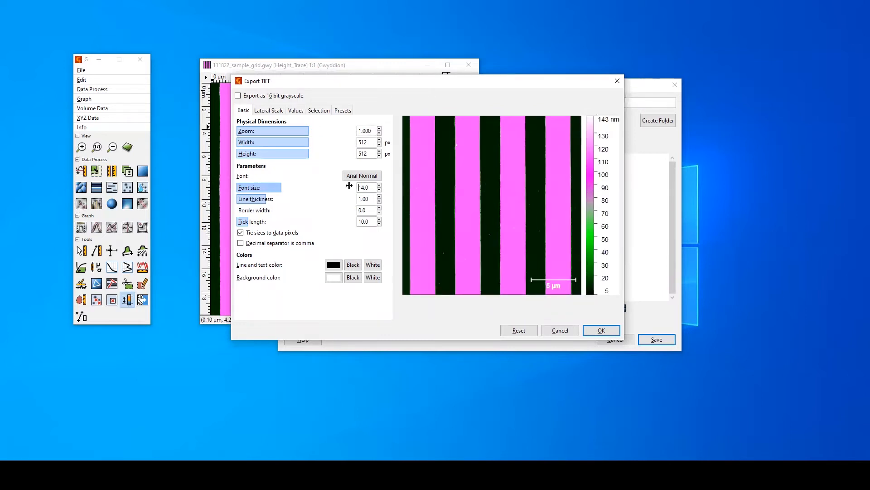
Try a line thickness of 2 for the exported image and restore it to 1
{"action": "double_click", "coordinate": [373, 197]}
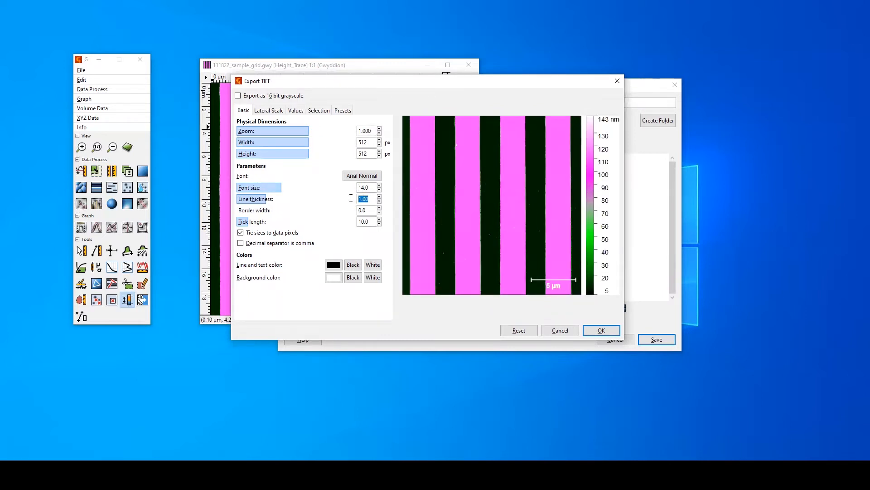
{"action": "type", "text": "2"}
{"action": "key", "text": "Return"}
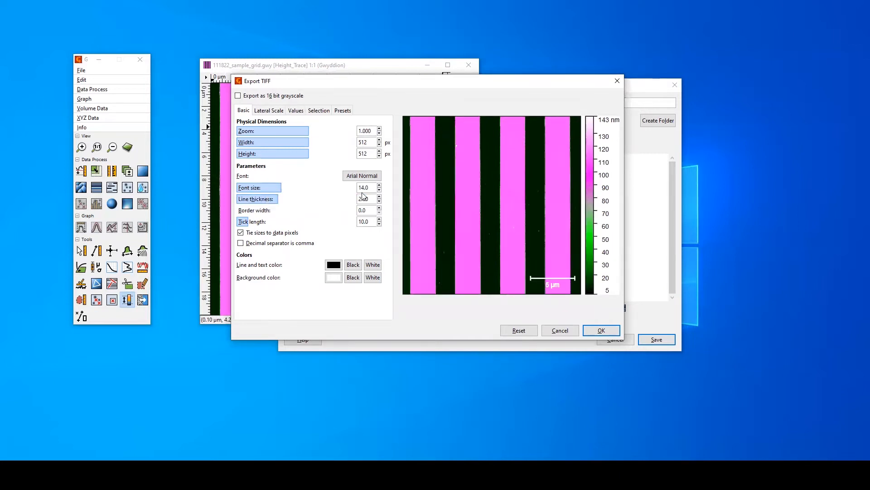
{"action": "left_click_drag", "start_coordinate": [367, 198], "coordinate": [358, 201]}
{"action": "left_click", "coordinate": [378, 202]}
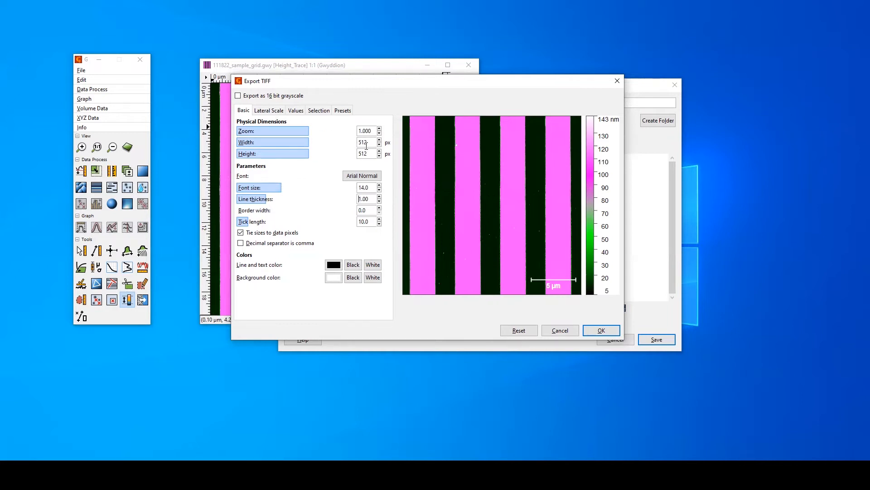
Configure the inset scale bar as 5 µm long at the bottom right, with a 0.64 horizontal gap and 0.50 vertical gap
{"action": "left_click", "coordinate": [269, 111]}
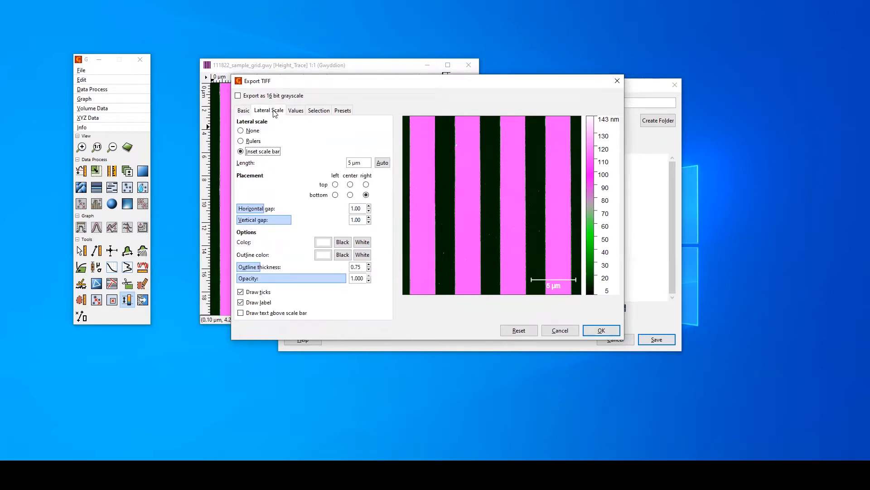
{"action": "double_click", "coordinate": [353, 162]}
{"action": "type", "text": "10"}
{"action": "double_click", "coordinate": [354, 163]}
{"action": "type", "text": "5"}
{"action": "left_click", "coordinate": [350, 195]}
{"action": "left_click", "coordinate": [366, 194]}
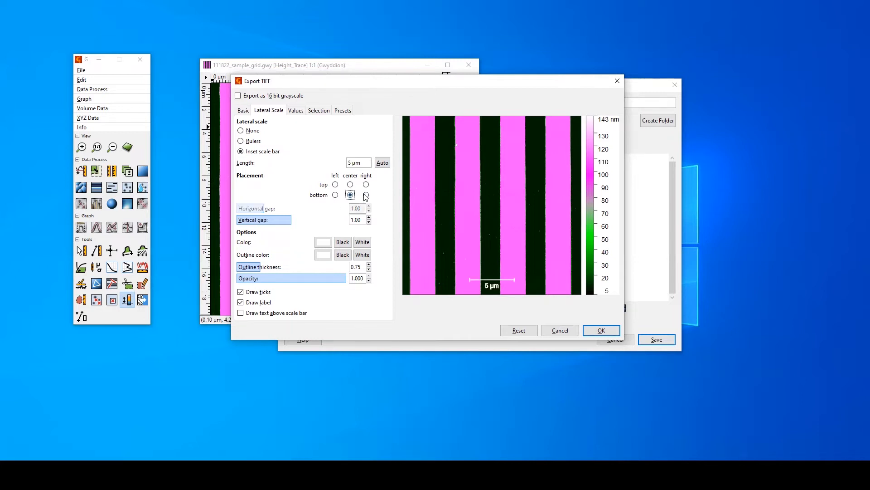
{"action": "left_click_drag", "start_coordinate": [292, 221], "coordinate": [255, 205]}
{"action": "left_click", "coordinate": [267, 208]}
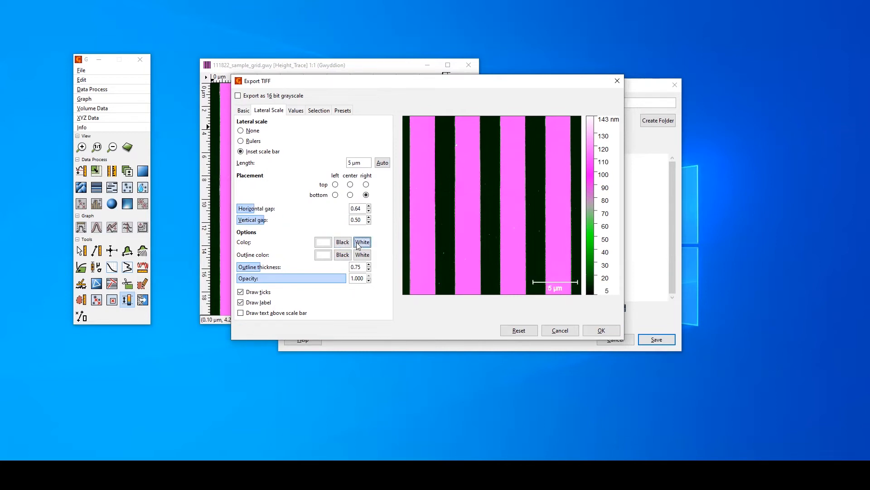
Try black for the scale bar's color and outline color, and restore both to white
{"action": "left_click", "coordinate": [343, 244]}
{"action": "left_click", "coordinate": [346, 256]}
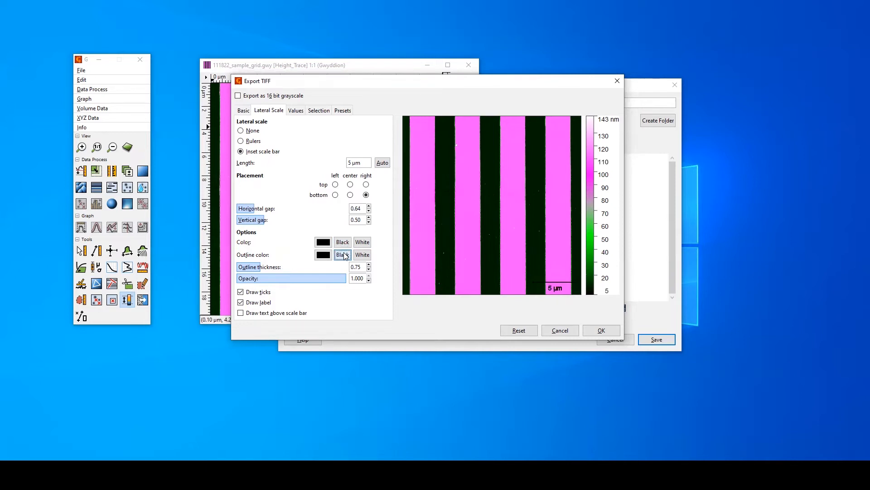
{"action": "left_click", "coordinate": [362, 242]}
{"action": "left_click", "coordinate": [363, 255]}
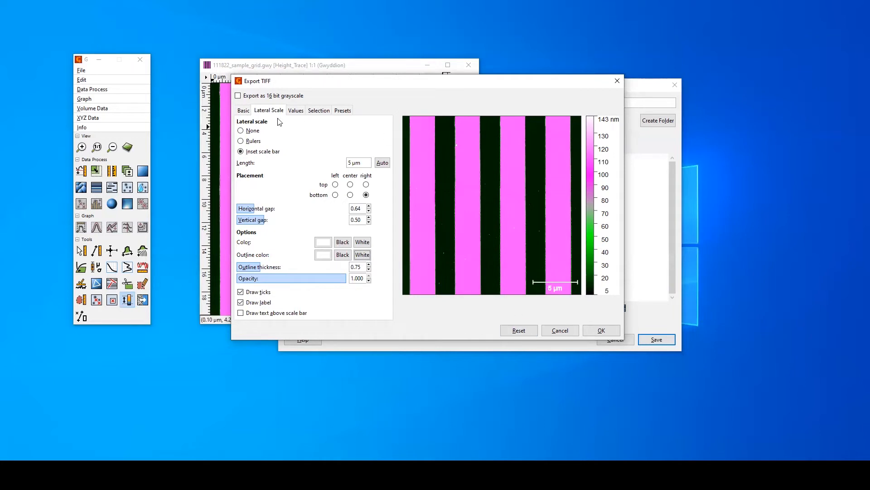
Review the basic export settings and export the TIFF image
{"action": "left_click", "coordinate": [245, 111]}
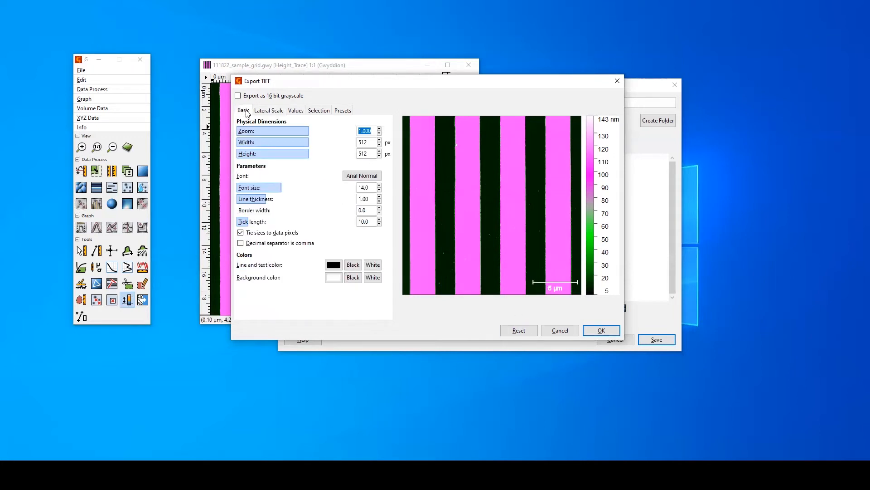
{"action": "left_click", "coordinate": [602, 331]}
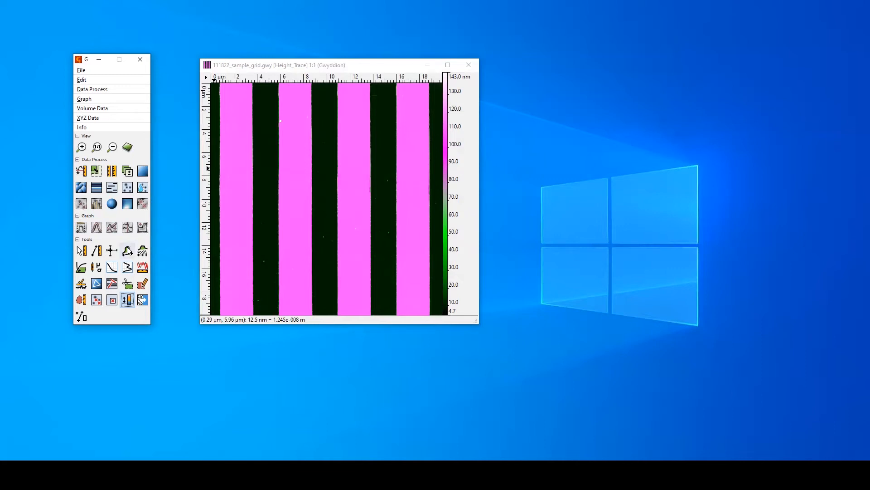
Draw a horizontal profile line across the stripes from about pixel (47, 144) to (473, 144)
{"action": "left_click", "coordinate": [128, 251]}
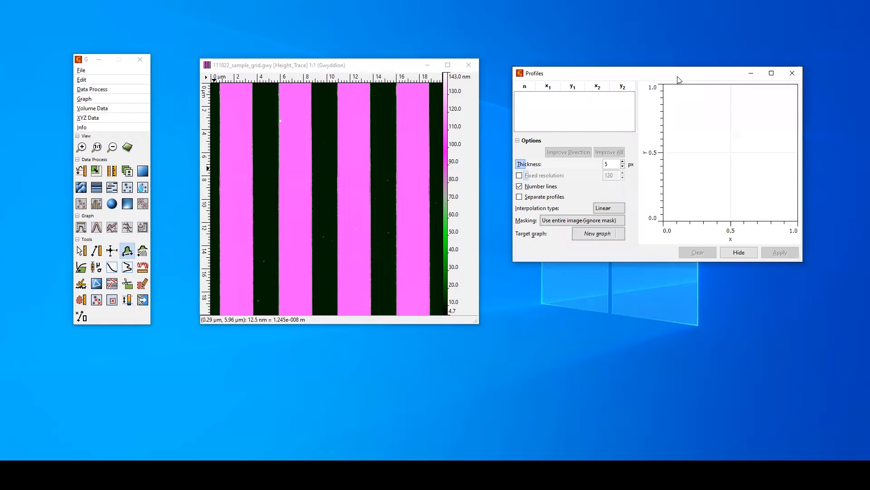
{"action": "left_click_drag", "start_coordinate": [232, 148], "coordinate": [426, 149]}
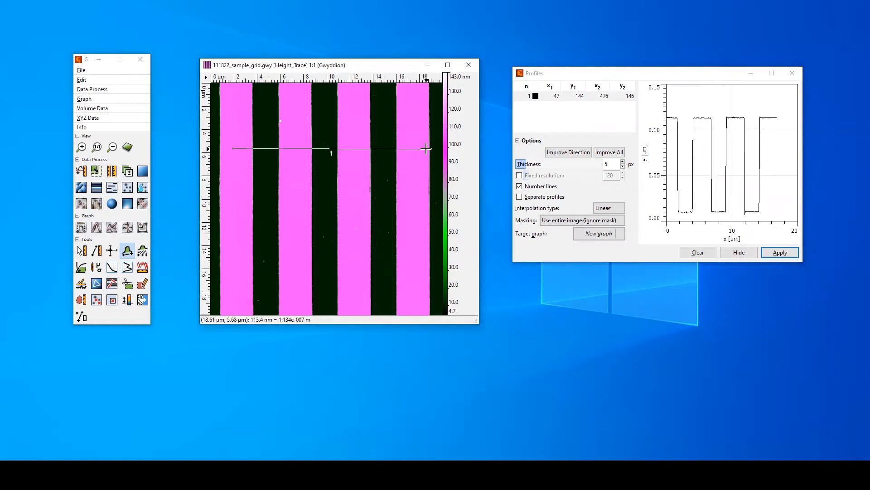
{"action": "left_click_drag", "start_coordinate": [427, 148], "coordinate": [426, 149]}
Try profile thicknesses of 1 and 10 px, settle on 20 px, and create the profile graph
{"action": "double_click", "coordinate": [605, 164]}
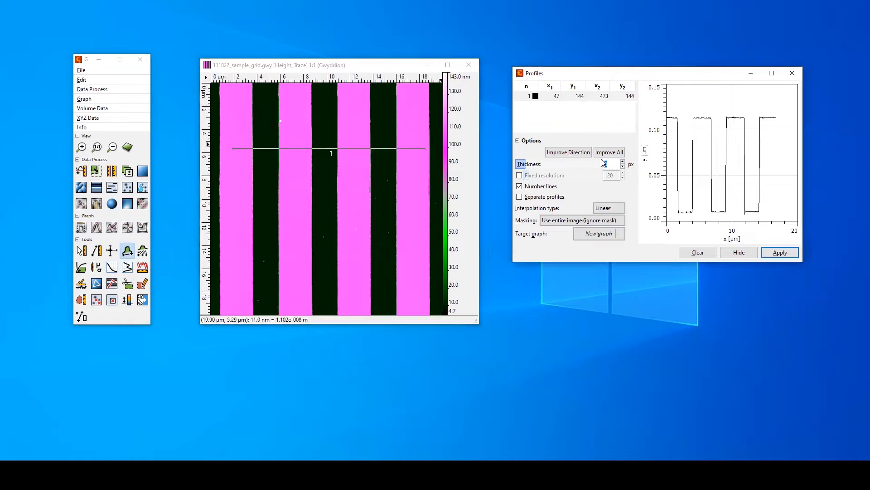
{"action": "type", "text": "1"}
{"action": "left_click_drag", "start_coordinate": [614, 163], "coordinate": [589, 160]}
{"action": "type", "text": "10"}
{"action": "key", "text": "Return"}
{"action": "type", "text": "20"}
{"action": "left_click", "coordinate": [780, 252]}
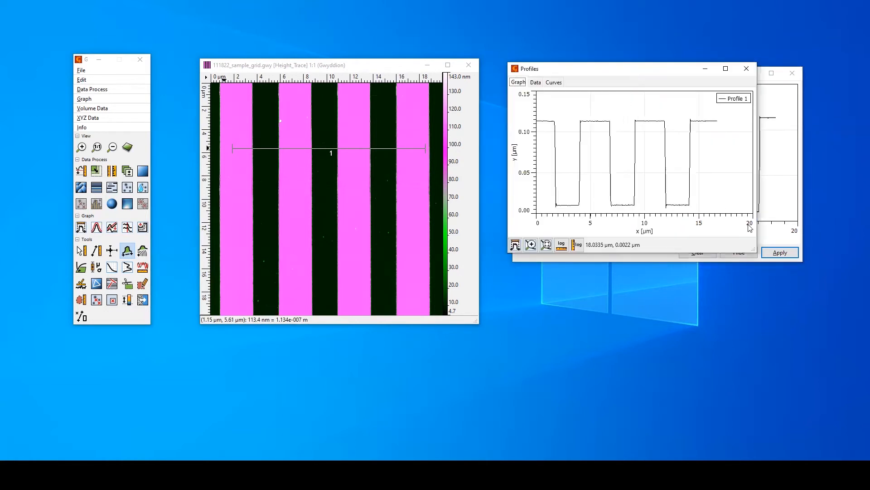
Enlarge the profile graph, measure the step height between a trench at about 2.93 µm and the ridge at about 5.60 µm, and clear the measurement
{"action": "left_click_drag", "start_coordinate": [755, 250], "coordinate": [839, 319]}
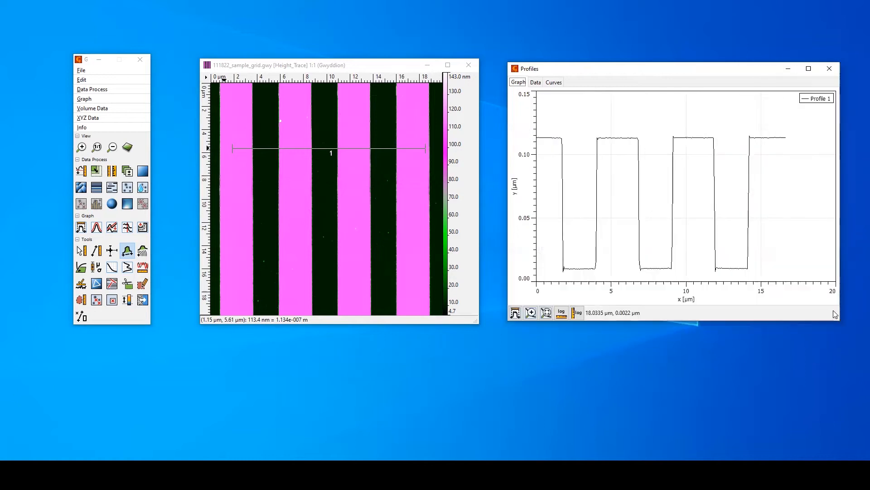
{"action": "left_click", "coordinate": [515, 313]}
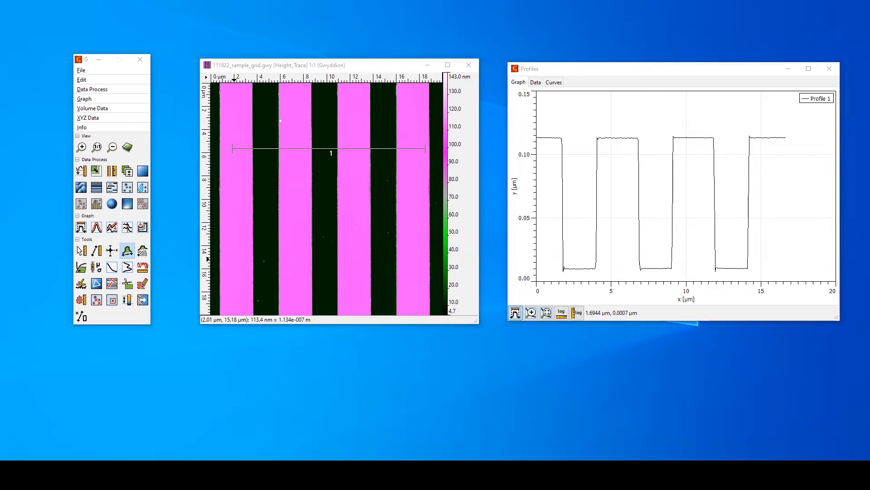
{"action": "left_click", "coordinate": [580, 269]}
{"action": "left_click", "coordinate": [620, 136]}
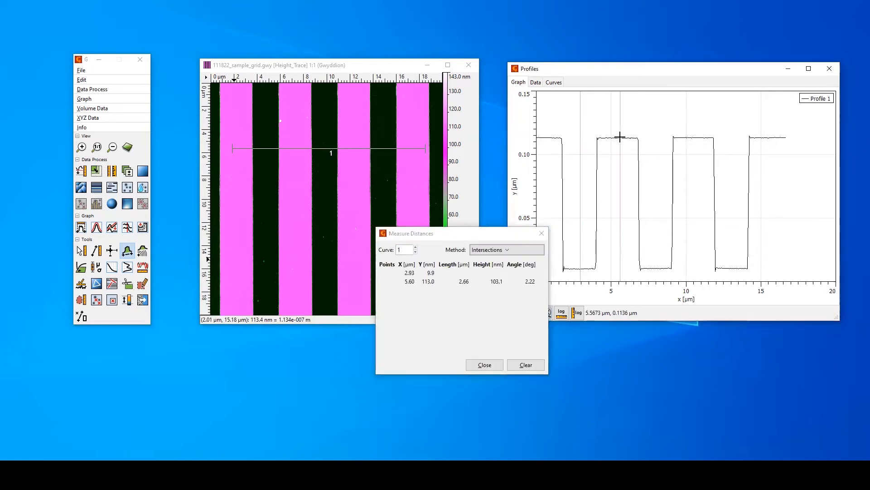
{"action": "left_click_drag", "start_coordinate": [489, 282], "coordinate": [506, 283]}
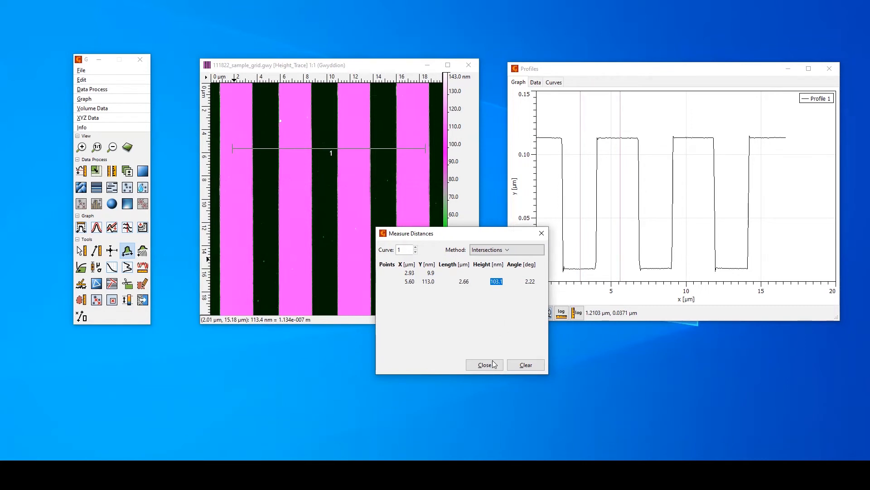
{"action": "left_click", "coordinate": [522, 368]}
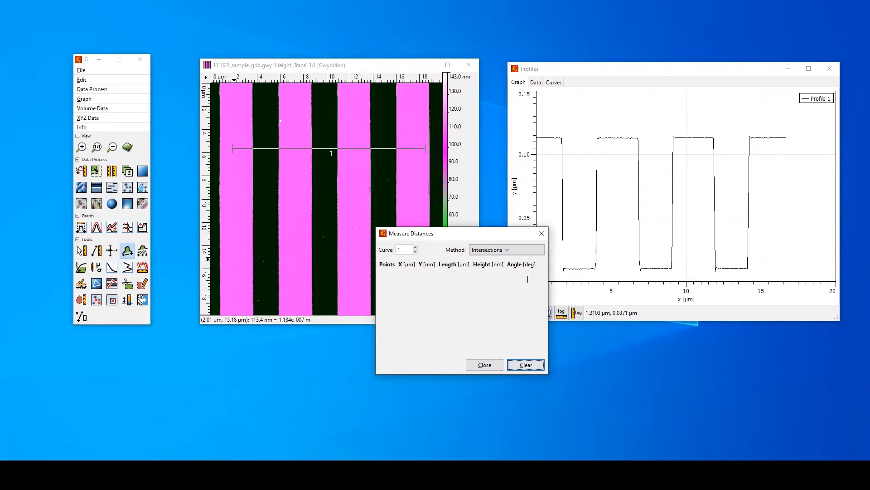
{"action": "left_click", "coordinate": [542, 234]}
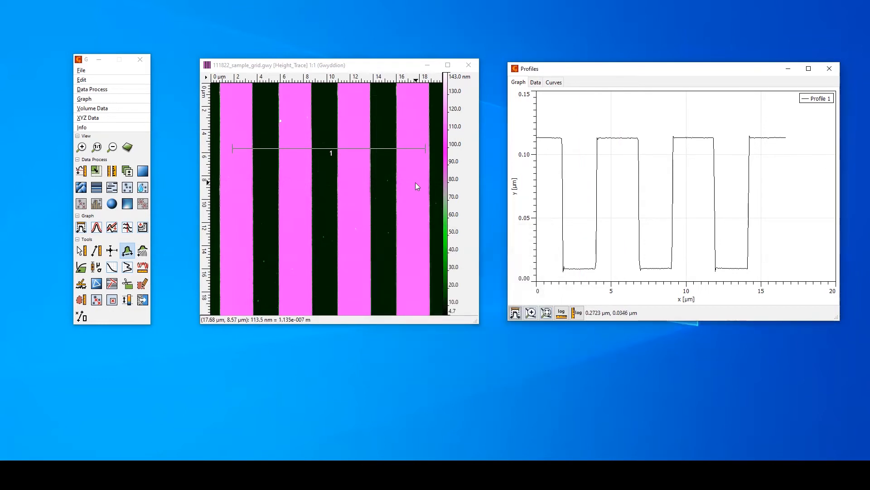
Start another TIFF export of the sample grid image and enable drawing the profile line selection on it
{"action": "left_click", "coordinate": [289, 67]}
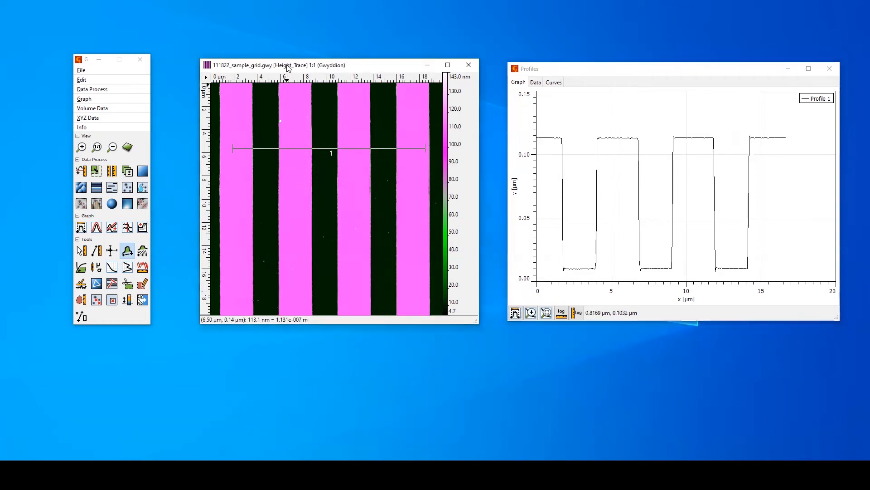
{"action": "left_click", "coordinate": [81, 72]}
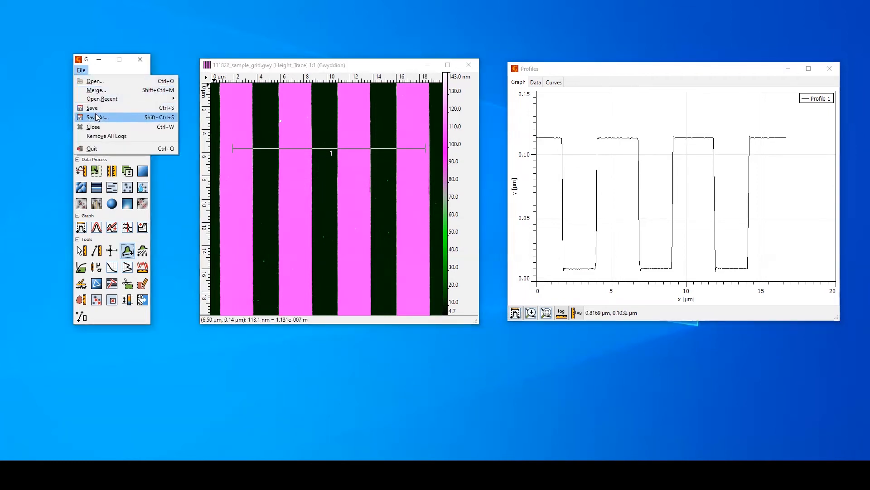
{"action": "left_click", "coordinate": [97, 115]}
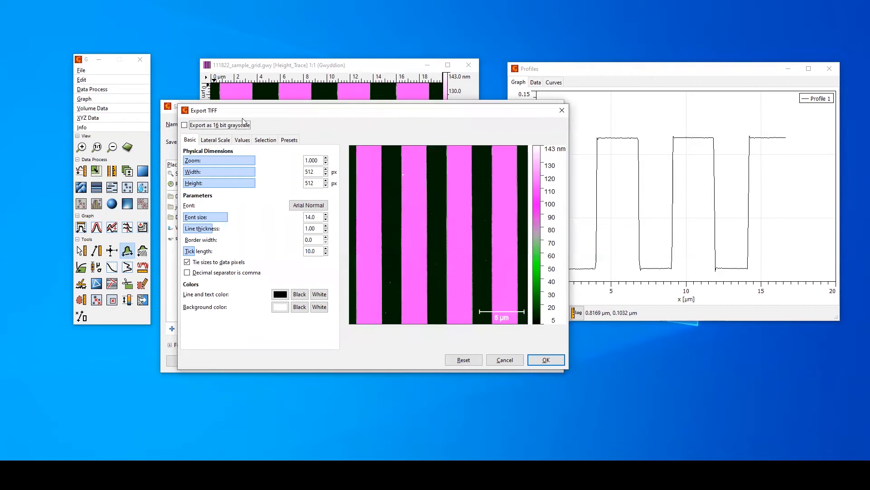
{"action": "left_click", "coordinate": [286, 141]}
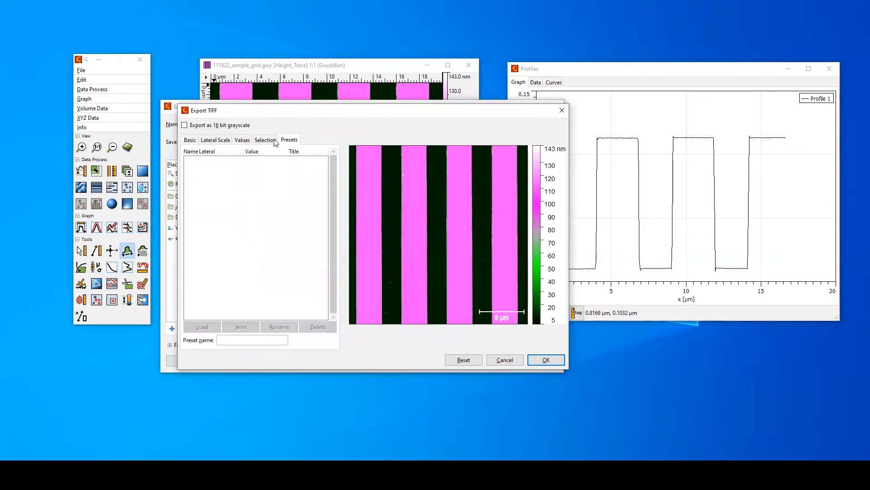
{"action": "left_click", "coordinate": [268, 141]}
{"action": "left_click", "coordinate": [187, 153]}
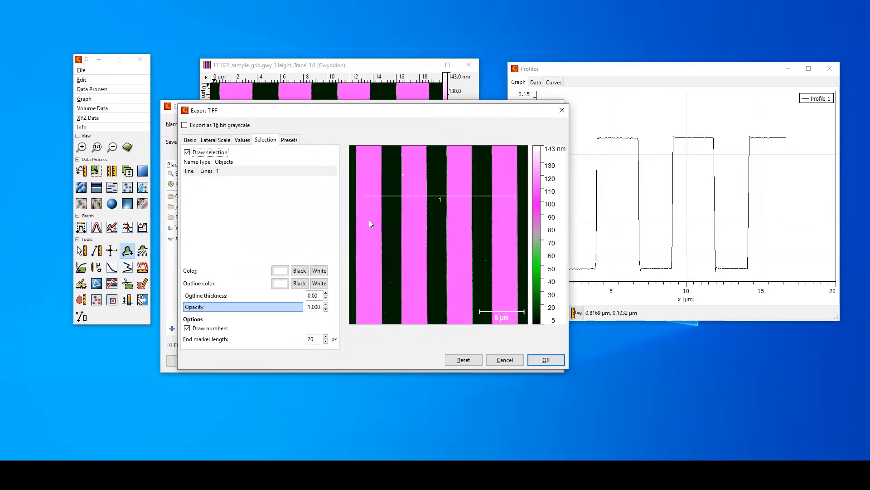
Compare black and white for the selection line, keep it white at opacity 1.000, and export the TIFF
{"action": "mouse_move", "coordinate": [301, 305]}
{"action": "left_mouse_down"}
{"action": "mouse_move", "coordinate": [203, 307]}
{"action": "mouse_move", "coordinate": [311, 307]}
{"action": "left_mouse_up"}
{"action": "left_click", "coordinate": [300, 271]}
{"action": "left_click", "coordinate": [319, 271]}
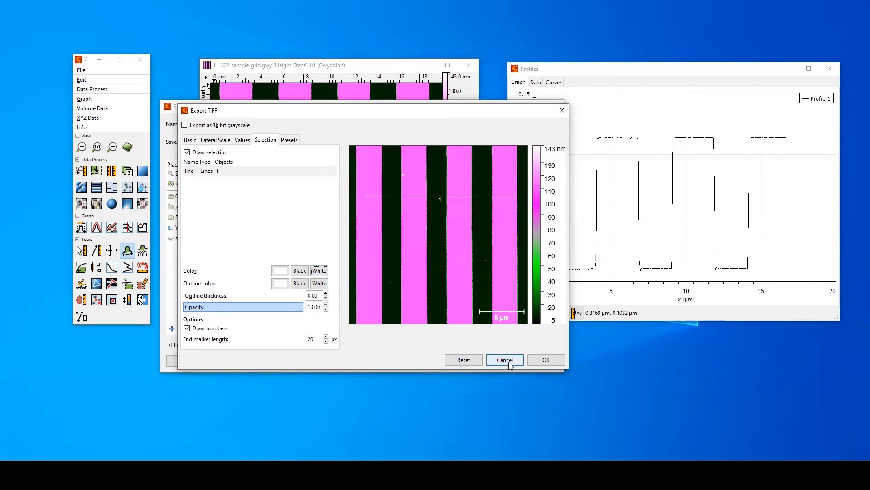
{"action": "left_click", "coordinate": [546, 361]}
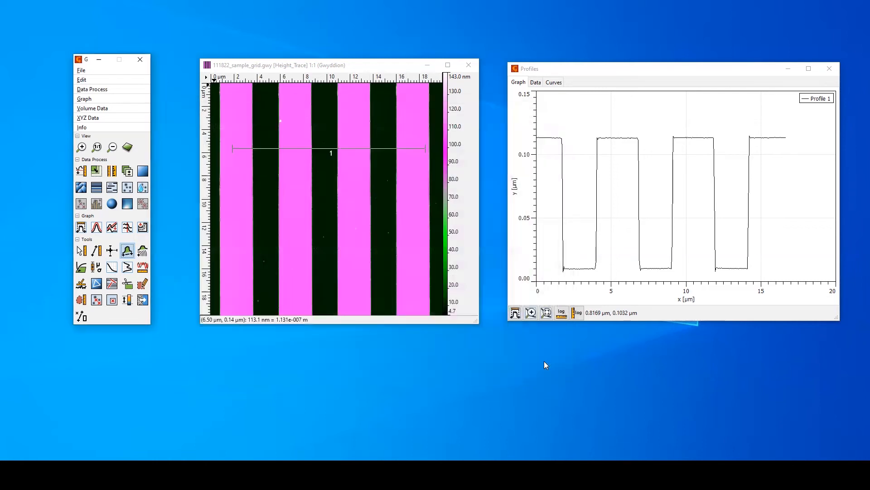
Close the profile graph, clear the profile line from the grid image, and close the profile tool
{"action": "right_click", "coordinate": [649, 178]}
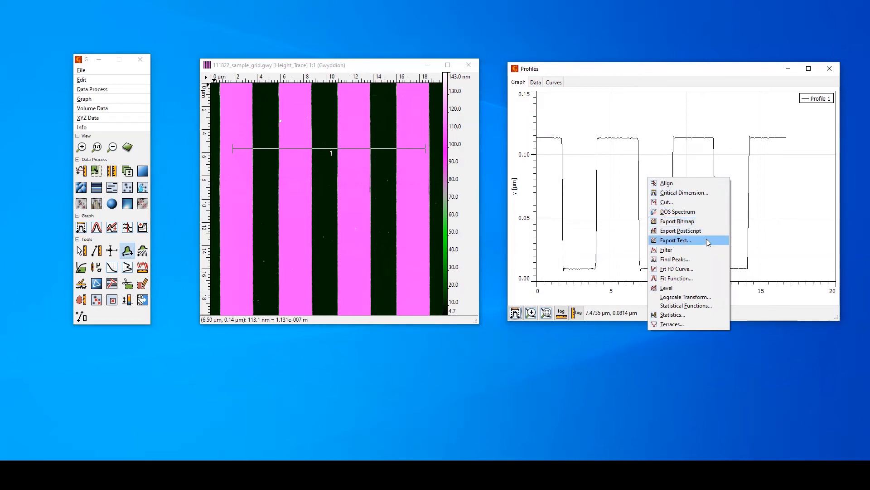
{"action": "left_click", "coordinate": [697, 131]}
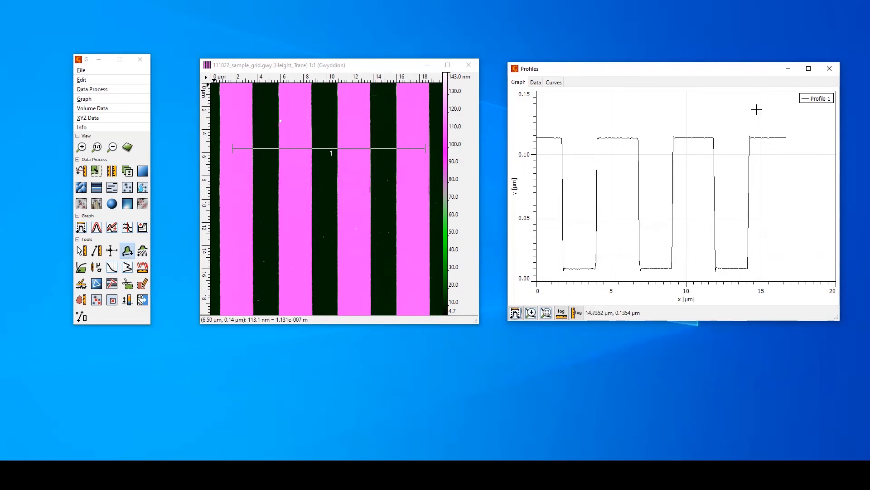
{"action": "left_click", "coordinate": [830, 69]}
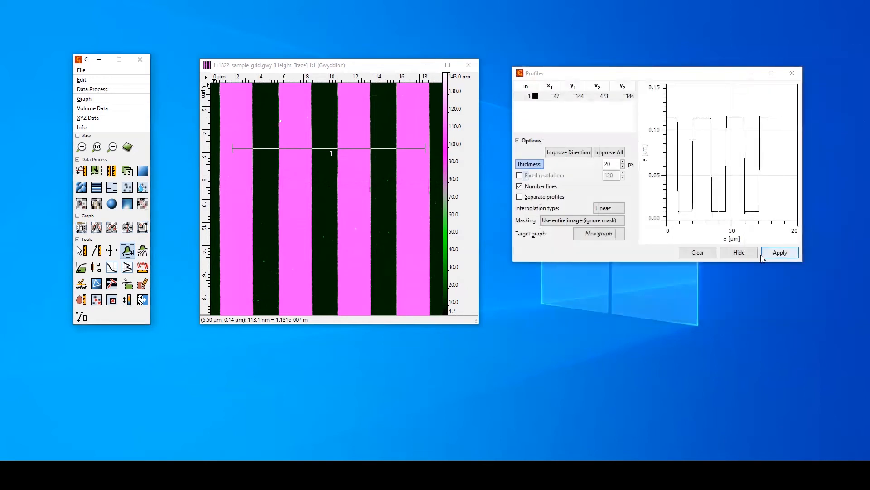
{"action": "left_click", "coordinate": [696, 253]}
{"action": "left_click", "coordinate": [792, 74]}
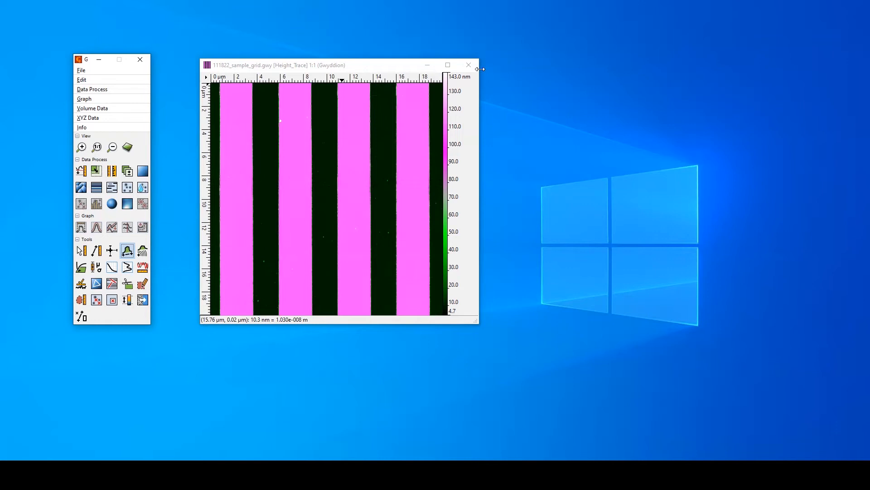
Open the recent file 141501_fixed_cells.gwy and plane-level its height image
{"action": "left_click", "coordinate": [81, 70]}
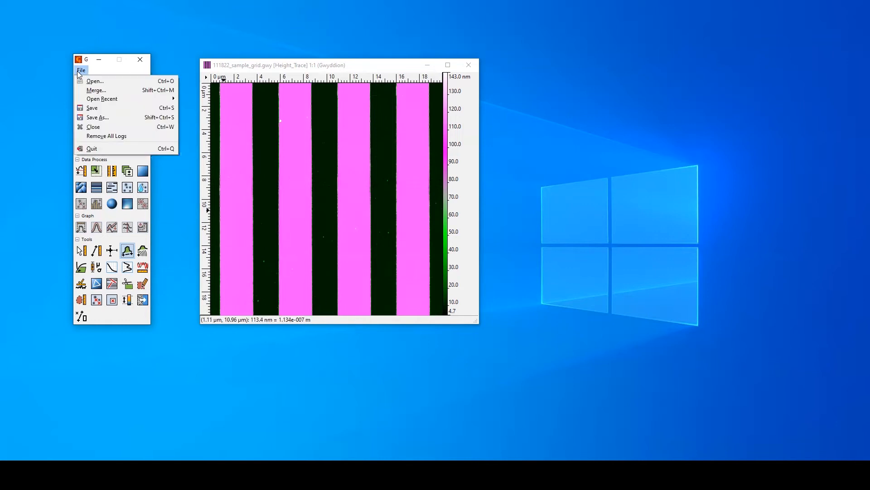
{"action": "mouse_move", "coordinate": [104, 100]}
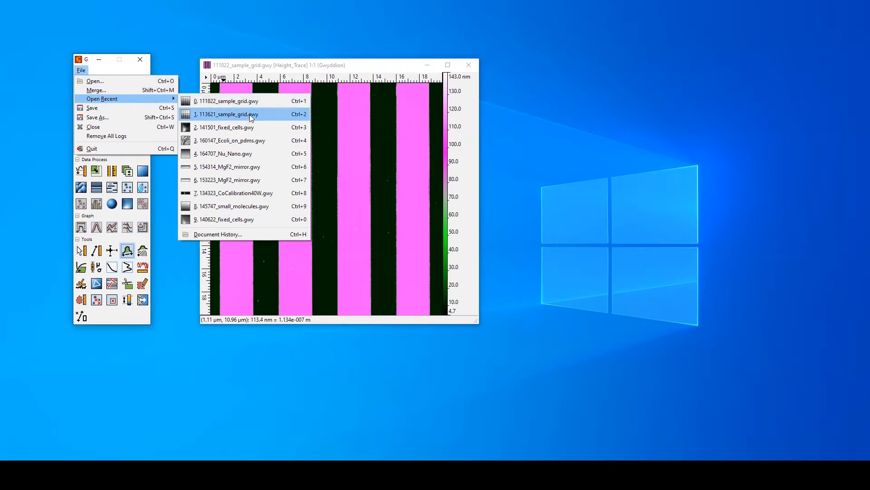
{"action": "left_click", "coordinate": [248, 130]}
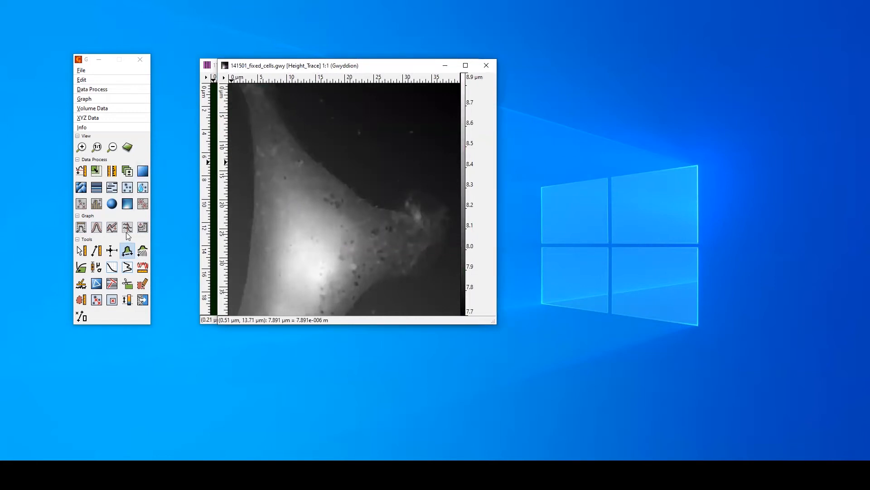
{"action": "left_click", "coordinate": [142, 175]}
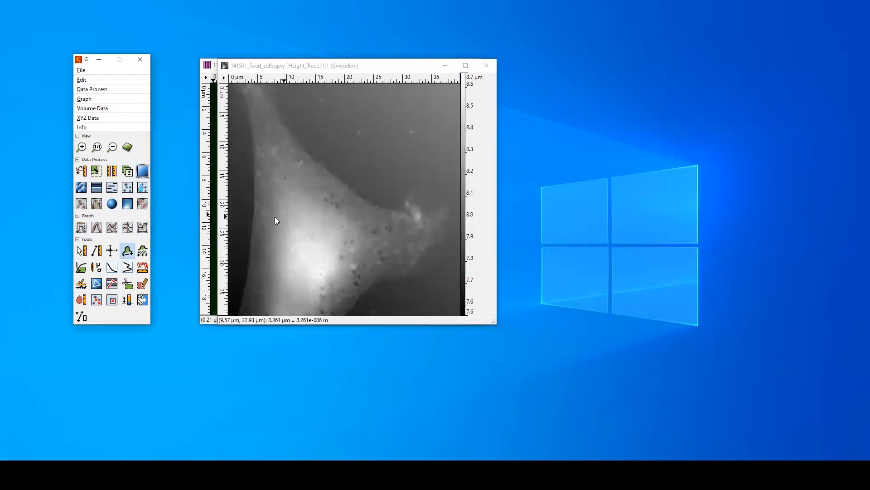
Mask the whole cell by outlining it freehand with a 14 px mask pencil and filling the enclosed area
{"action": "left_click", "coordinate": [143, 284]}
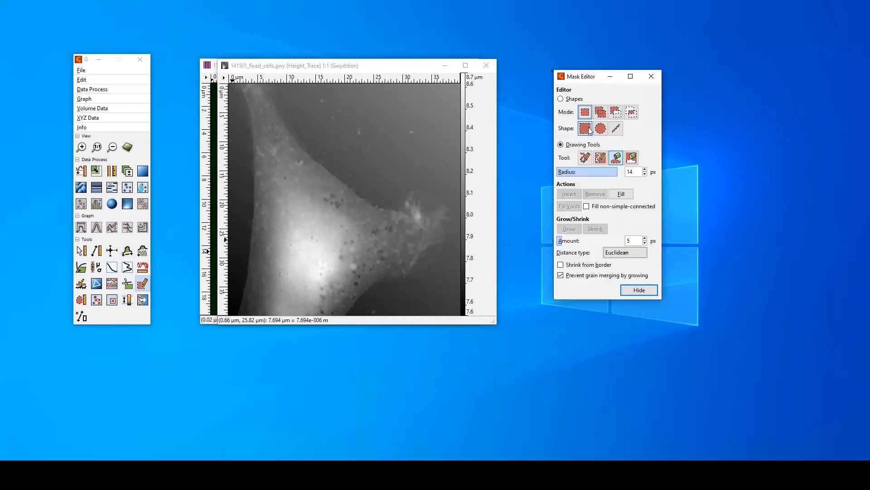
{"action": "left_click", "coordinate": [588, 159]}
{"action": "left_click", "coordinate": [275, 91]}
{"action": "mouse_move", "coordinate": [277, 94]}
{"action": "left_mouse_down"}
{"action": "mouse_move", "coordinate": [318, 161]}
{"action": "mouse_move", "coordinate": [368, 195]}
{"action": "mouse_move", "coordinate": [389, 206]}
{"action": "mouse_move", "coordinate": [426, 192]}
{"action": "mouse_move", "coordinate": [442, 197]}
{"action": "mouse_move", "coordinate": [452, 227]}
{"action": "mouse_move", "coordinate": [438, 264]}
{"action": "mouse_move", "coordinate": [324, 313]}
{"action": "mouse_move", "coordinate": [233, 311]}
{"action": "mouse_move", "coordinate": [250, 262]}
{"action": "mouse_move", "coordinate": [256, 157]}
{"action": "mouse_move", "coordinate": [234, 87]}
{"action": "mouse_move", "coordinate": [272, 83]}
{"action": "left_mouse_up"}
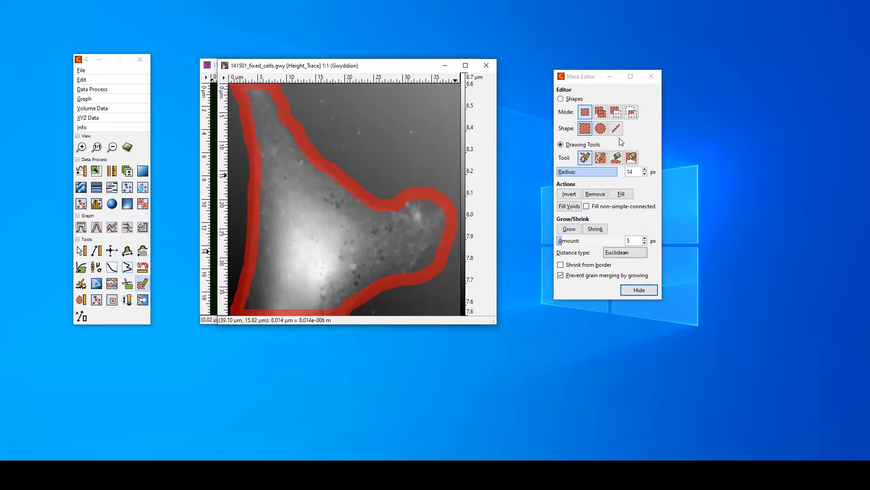
{"action": "left_click", "coordinate": [617, 158]}
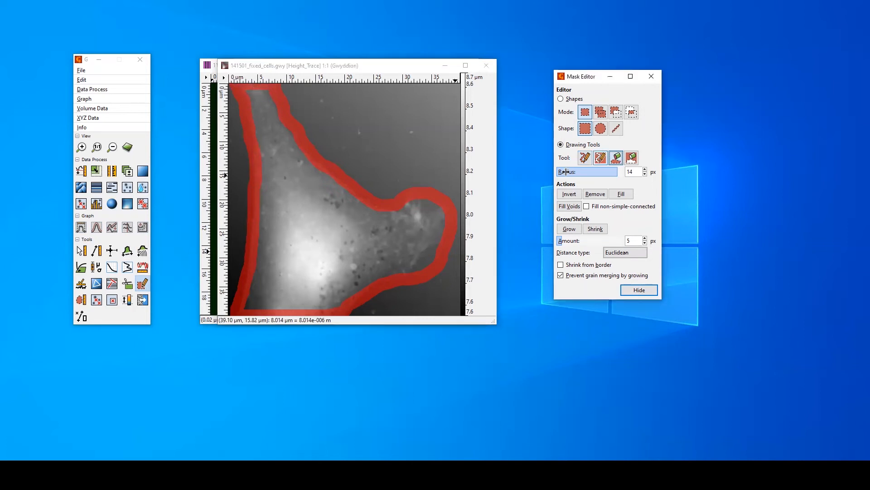
{"action": "left_click", "coordinate": [364, 236]}
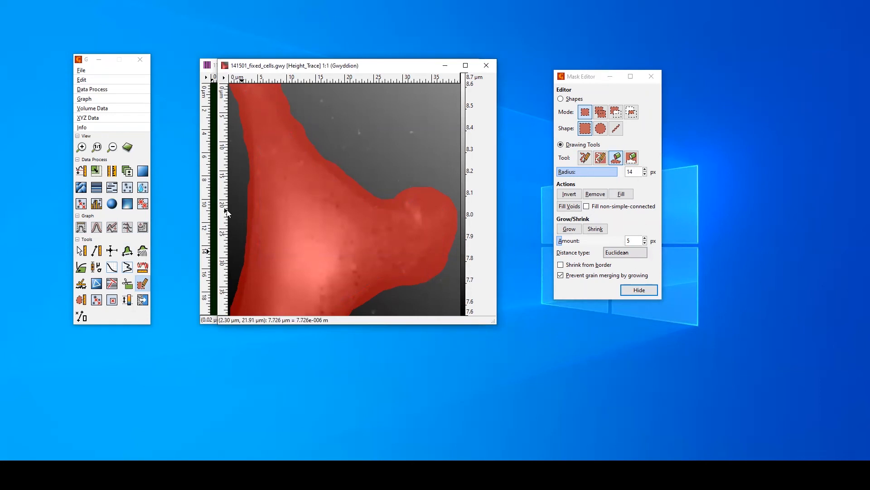
Plane-level the cell image and align its rows with a degree 1 polynomial, both excluding the masked region, and remove the mask
{"action": "left_click", "coordinate": [143, 174]}
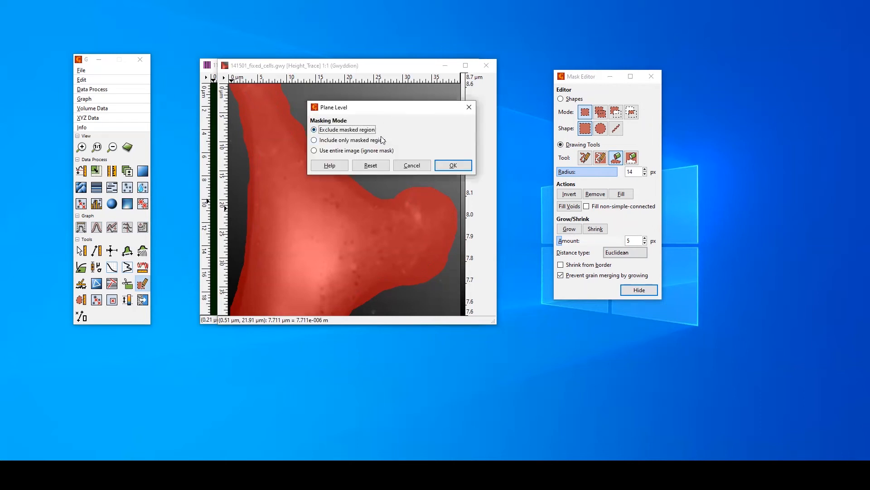
{"action": "left_click", "coordinate": [452, 166]}
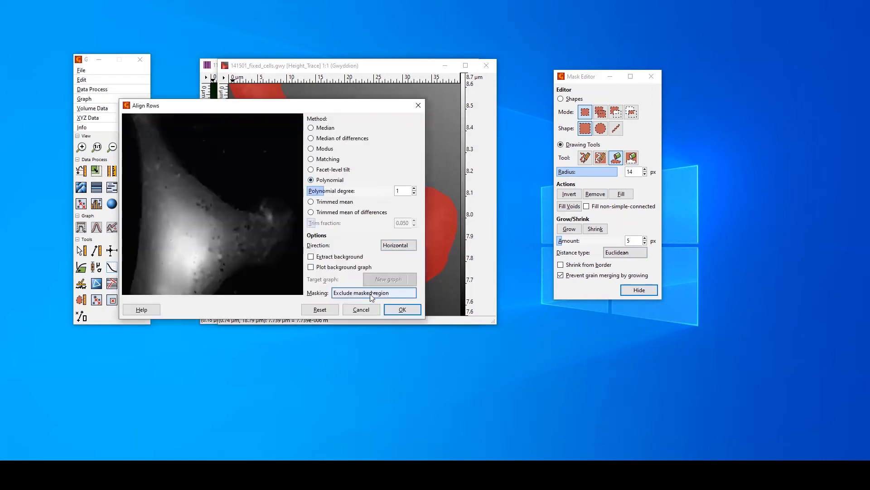
{"action": "left_click", "coordinate": [397, 308]}
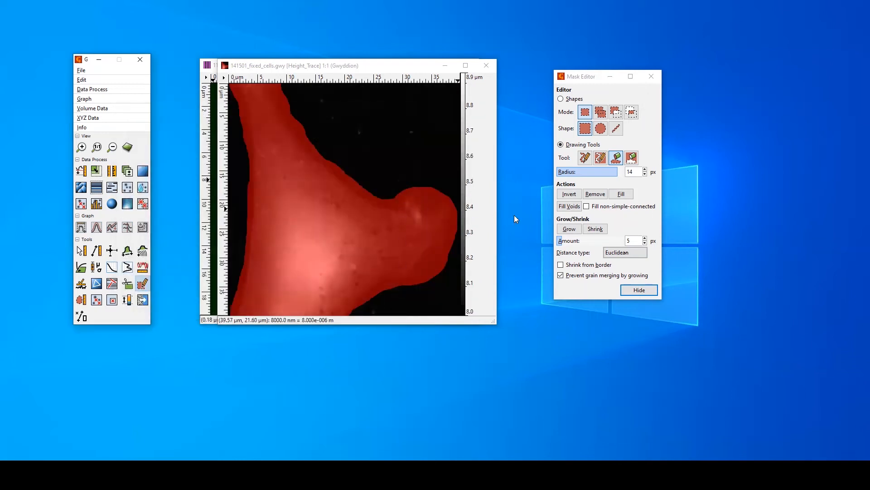
{"action": "left_click", "coordinate": [595, 194]}
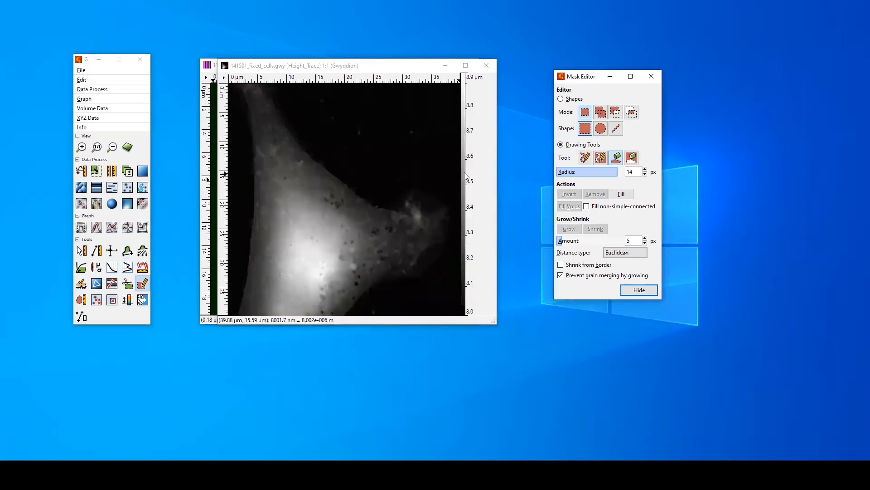
Shift the cell image's minimum height to zero and apply the Green-Violet color gradient
{"action": "left_click", "coordinate": [81, 170]}
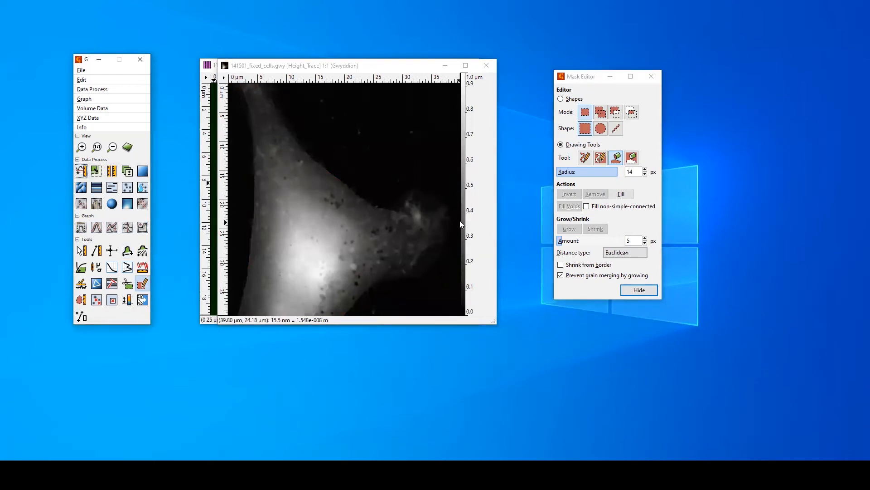
{"action": "right_click", "coordinate": [463, 207]}
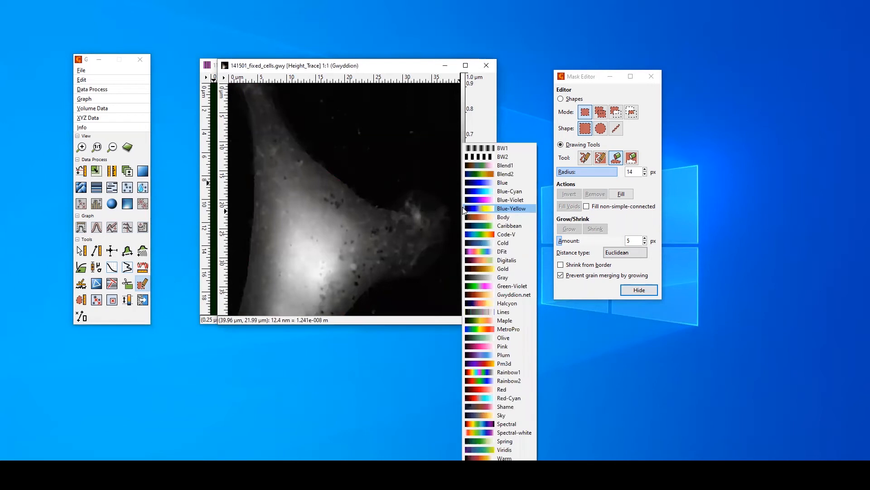
{"action": "left_click", "coordinate": [485, 285]}
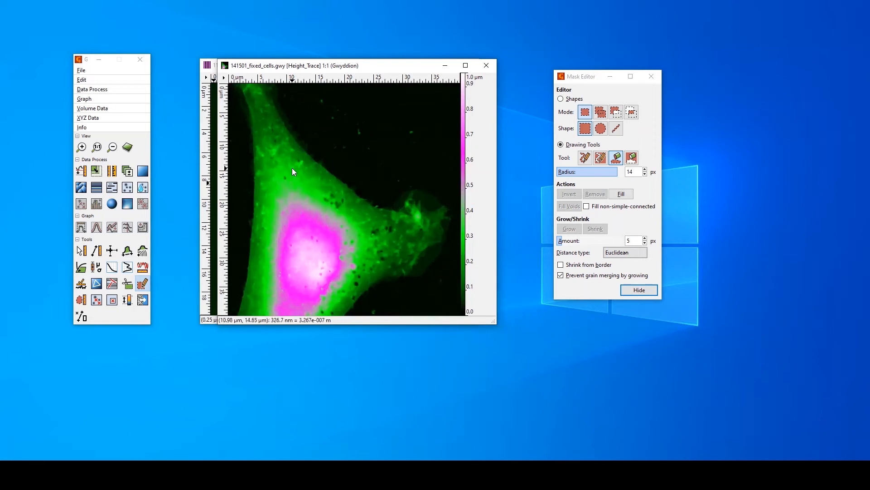
Extract a 20 px thick height profile diagonally across the cell from about pixel (20, 369) to (383, 185)
{"action": "left_click", "coordinate": [126, 250]}
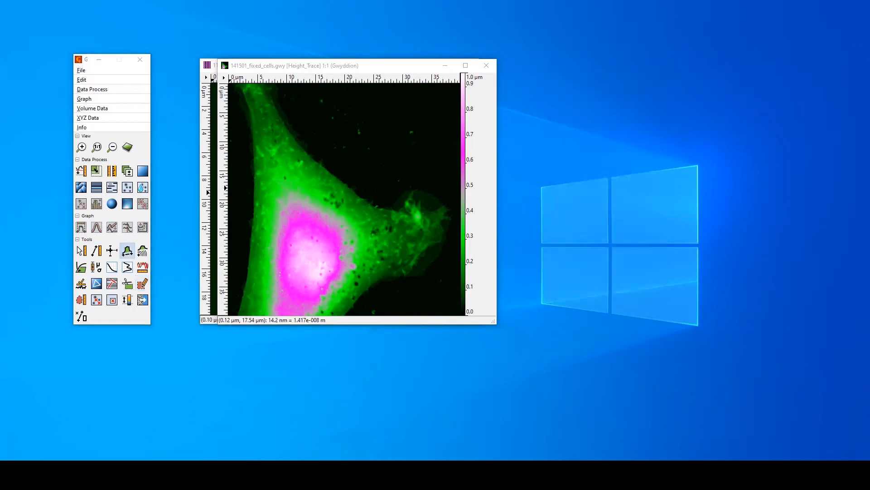
{"action": "left_click_drag", "start_coordinate": [326, 67], "coordinate": [447, 66]}
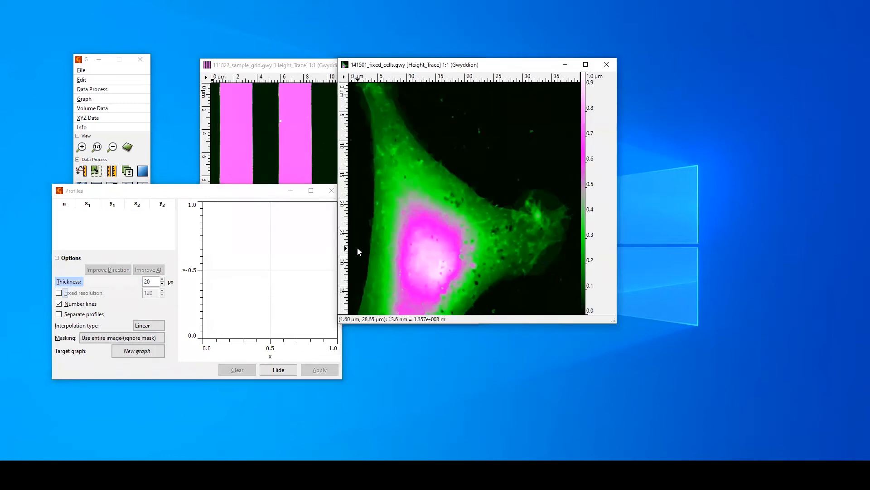
{"action": "left_click_drag", "start_coordinate": [358, 249], "coordinate": [374, 245]}
{"action": "left_click_drag", "start_coordinate": [446, 211], "coordinate": [522, 166]}
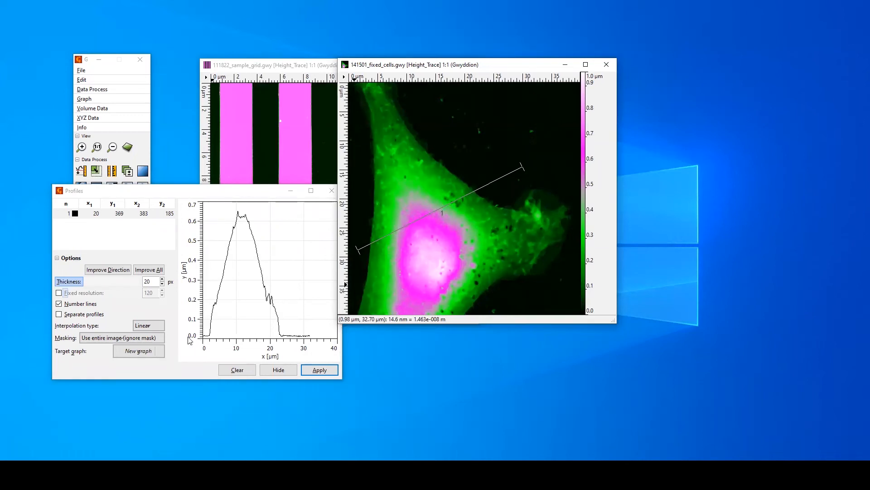
Clear the cell profile and close the profile tool and the fixed cells image
{"action": "left_click", "coordinate": [251, 370]}
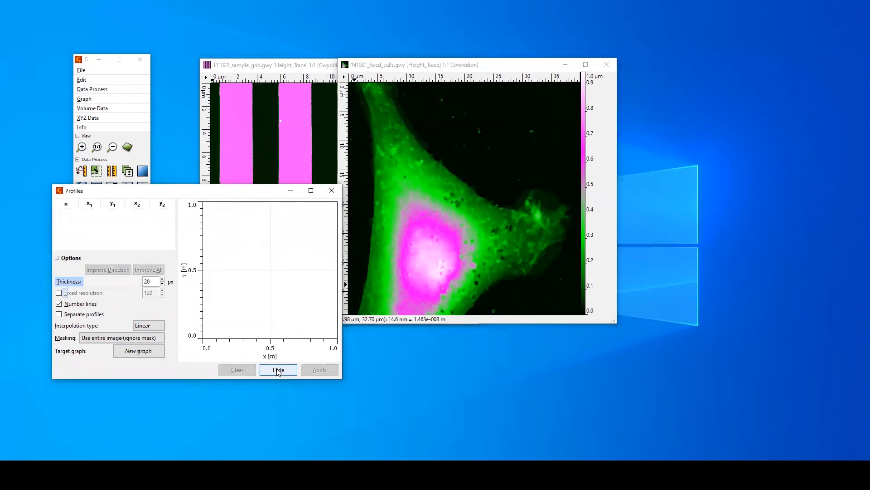
{"action": "left_click", "coordinate": [332, 191]}
{"action": "left_click", "coordinate": [607, 65]}
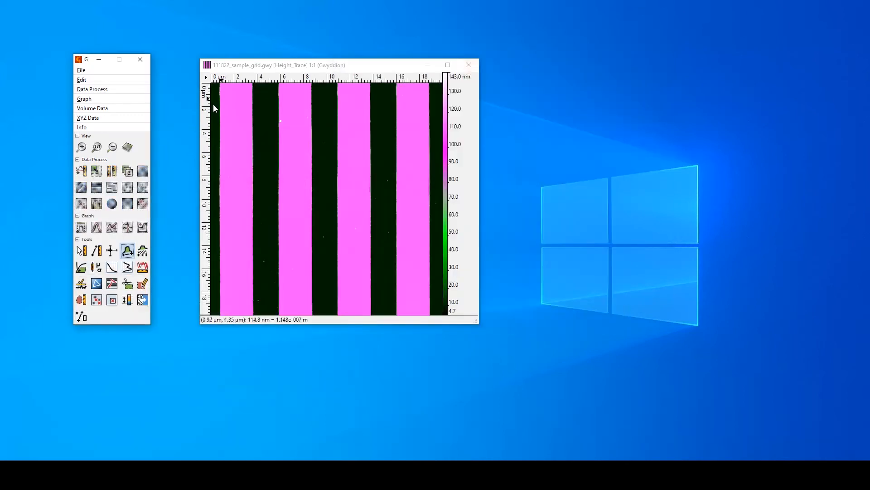
Open a 3D view of the sample grid height image and enlarge the rendered surface
{"action": "left_click", "coordinate": [286, 66]}
{"action": "left_click", "coordinate": [128, 148]}
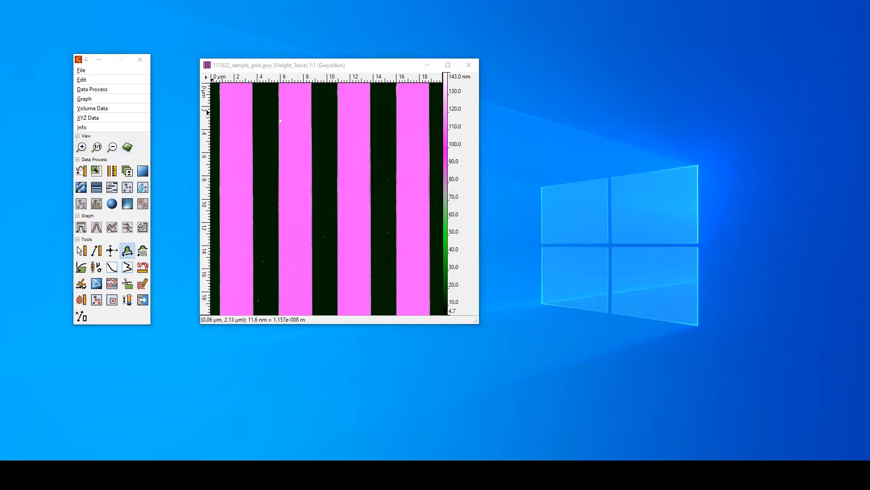
{"action": "mouse_move", "coordinate": [442, 176]}
{"action": "left_mouse_down"}
{"action": "mouse_move", "coordinate": [429, 190]}
{"action": "mouse_move", "coordinate": [436, 178]}
{"action": "mouse_move", "coordinate": [452, 182]}
{"action": "mouse_move", "coordinate": [444, 190]}
{"action": "left_mouse_up"}
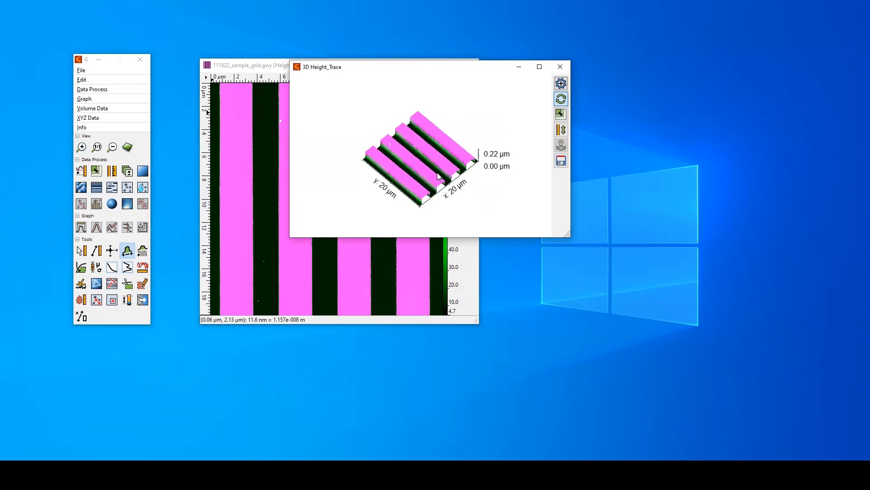
{"action": "scroll", "coordinate": [438, 175], "scroll_direction": "up", "scroll_amount": 5}
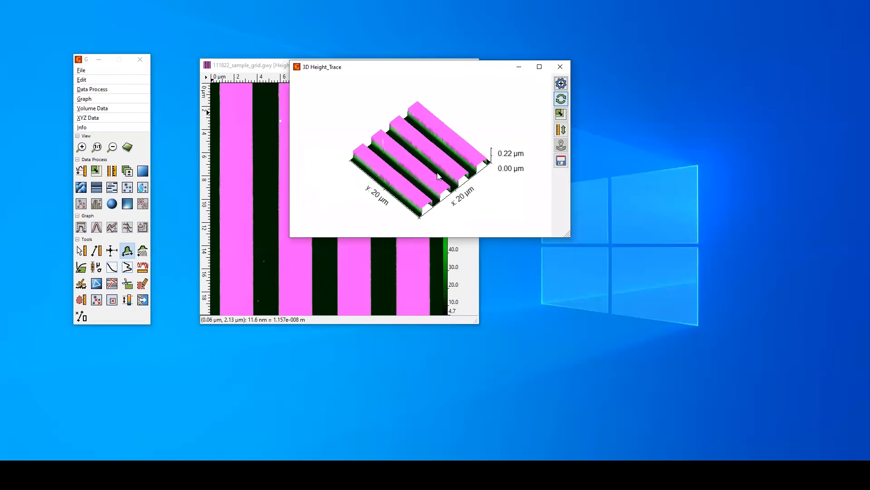
{"action": "scroll", "coordinate": [436, 172], "scroll_direction": "up", "scroll_amount": 1}
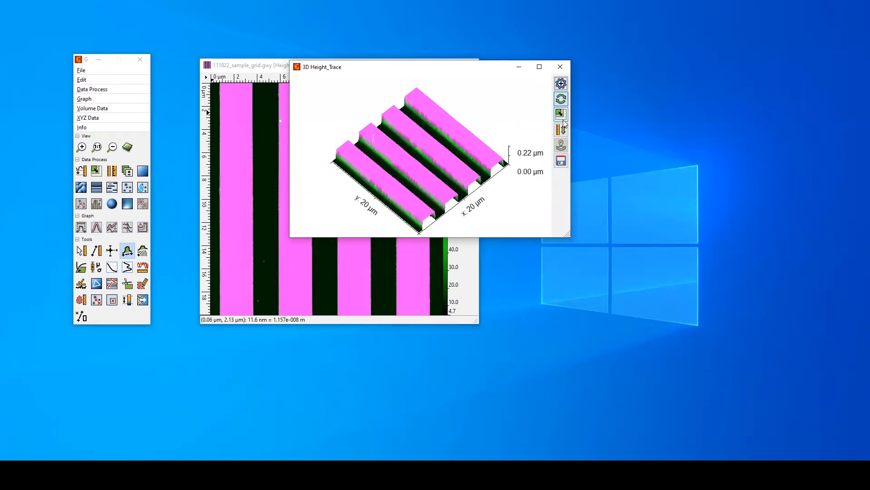
Reduce the 3D surface's value scale to about 0.64 and color it with the Pm3d gradient after trying Blend2
{"action": "left_click_drag", "start_coordinate": [433, 171], "coordinate": [440, 195]}
{"action": "right_click", "coordinate": [428, 153]}
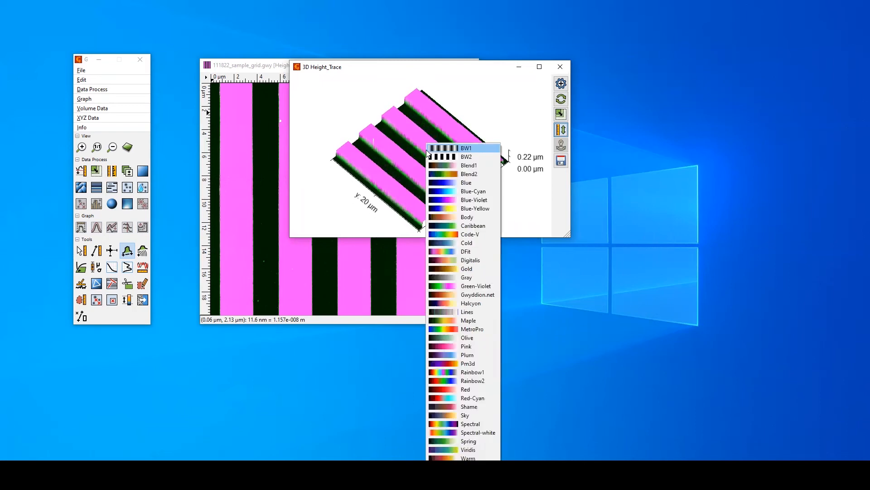
{"action": "left_click", "coordinate": [442, 173]}
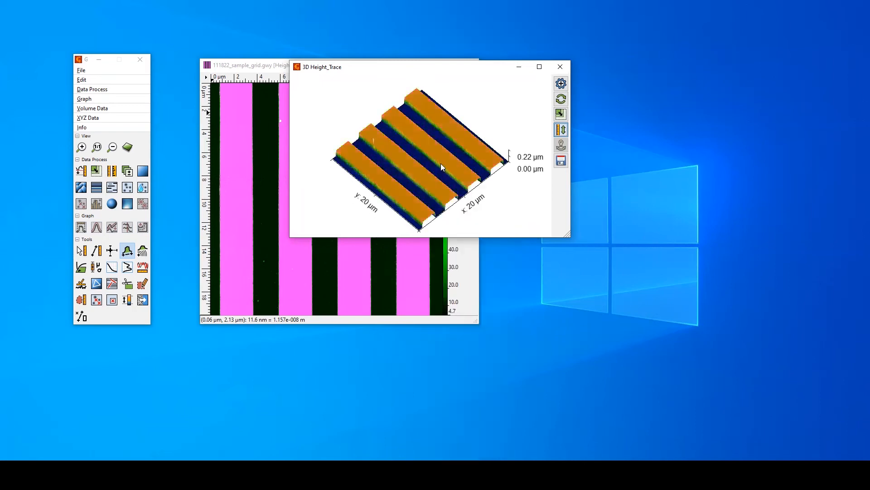
{"action": "right_click", "coordinate": [441, 165]}
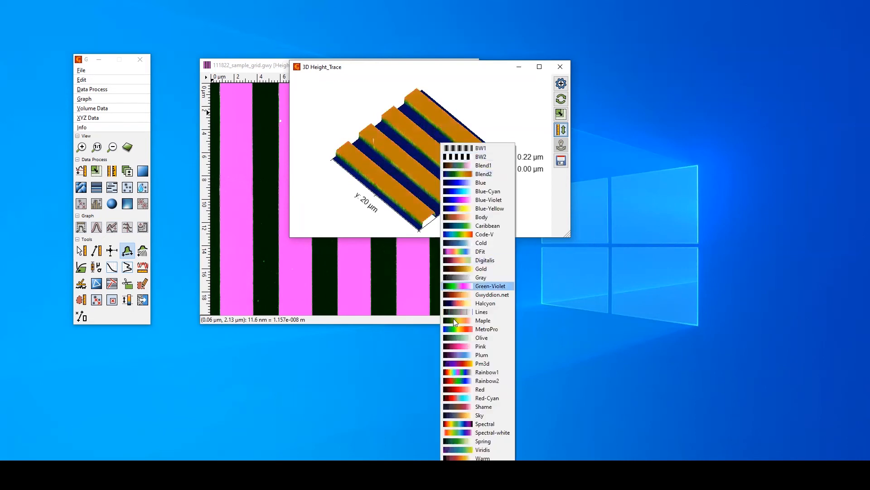
{"action": "left_click", "coordinate": [464, 362]}
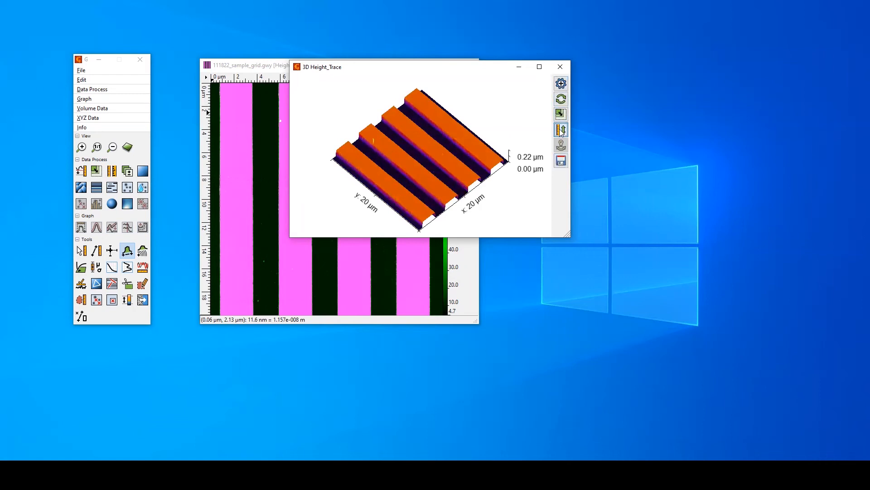
Look at the 3D view's basic and Light & Material settings, and close the view and the sample grid image
{"action": "left_click", "coordinate": [561, 83]}
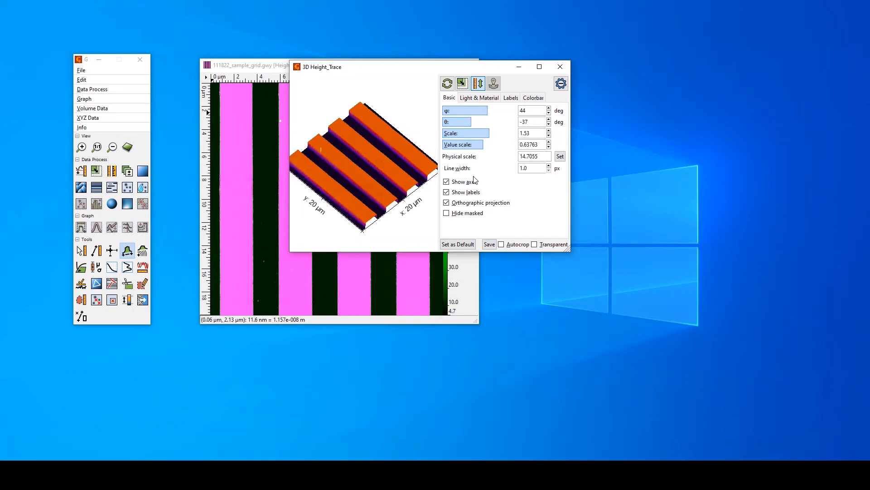
{"action": "left_click", "coordinate": [487, 99]}
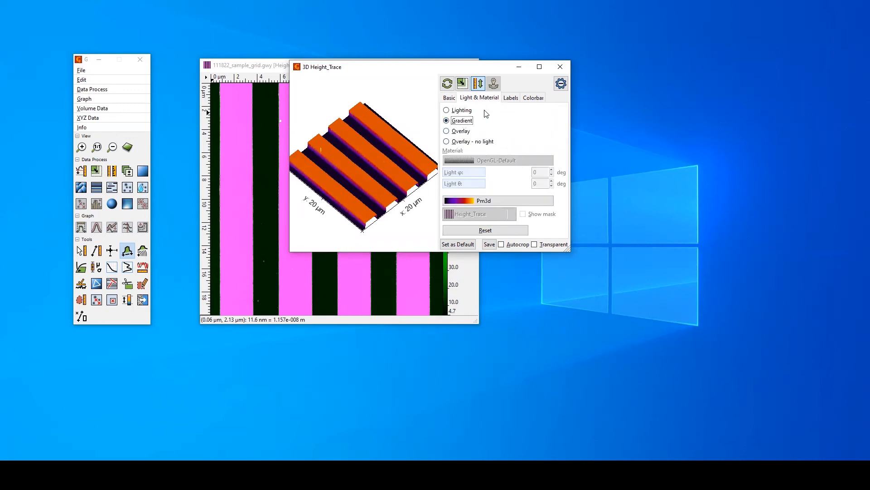
{"action": "left_click", "coordinate": [561, 69]}
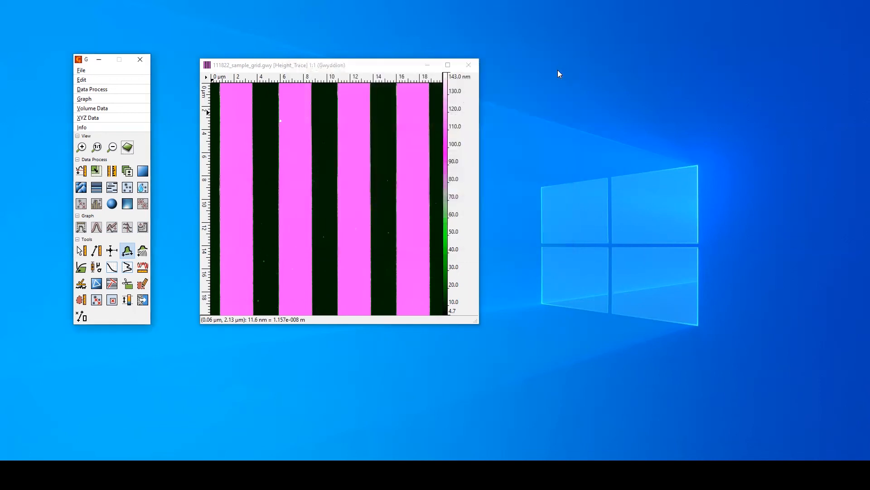
{"action": "left_click", "coordinate": [471, 66]}
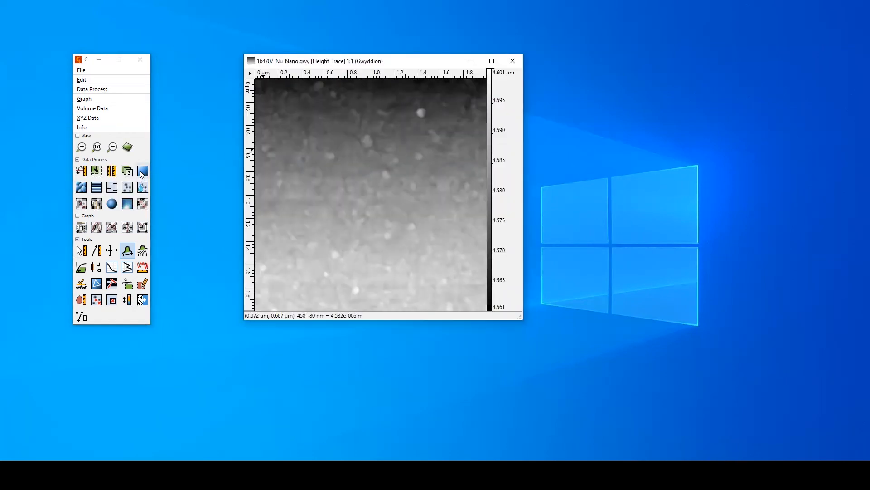
Plane-level the 164707_Nu_Nano height image and mask the bright particle near its upper right with a 14 px brush
{"action": "left_click", "coordinate": [143, 172]}
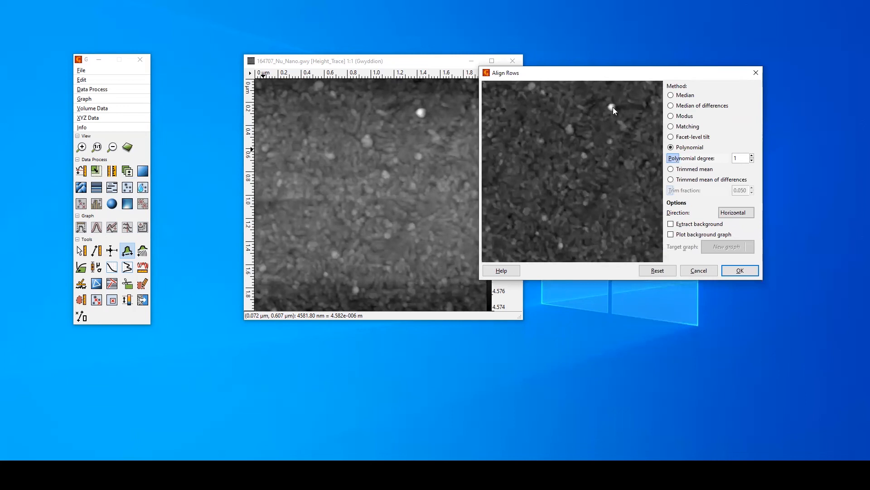
{"action": "left_click", "coordinate": [709, 270]}
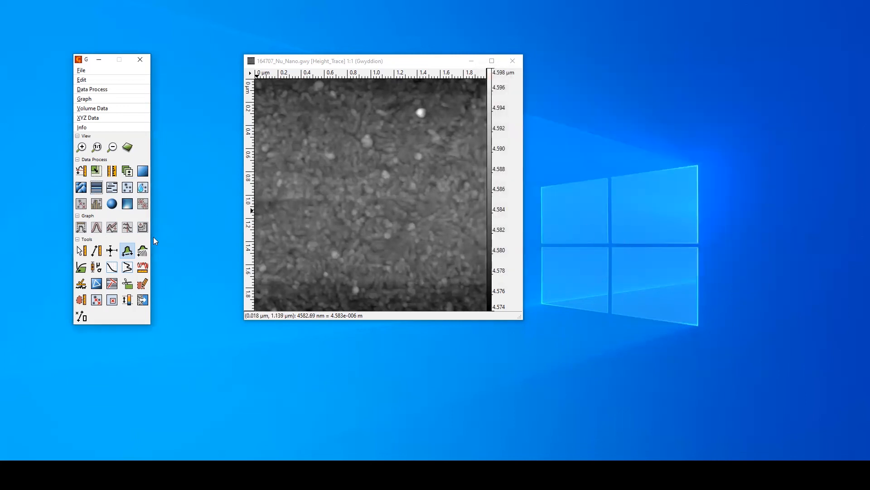
{"action": "left_click", "coordinate": [142, 283]}
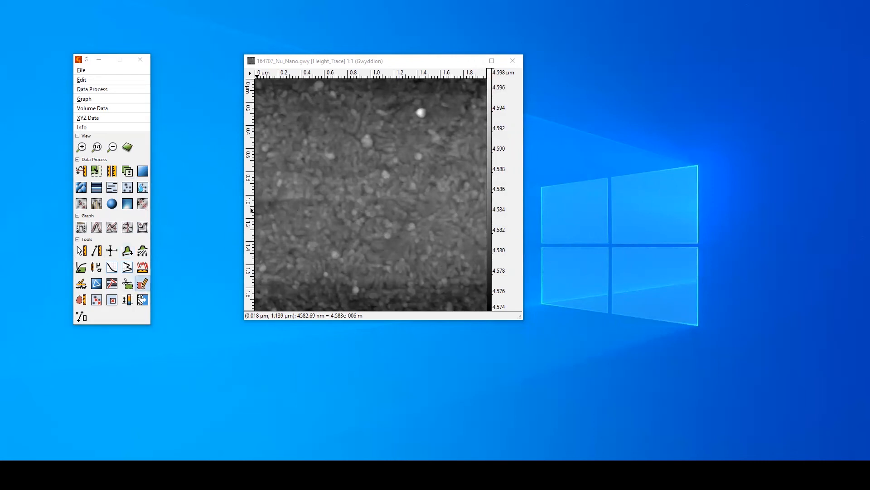
{"action": "left_click", "coordinate": [421, 114]}
{"action": "left_click", "coordinate": [420, 113]}
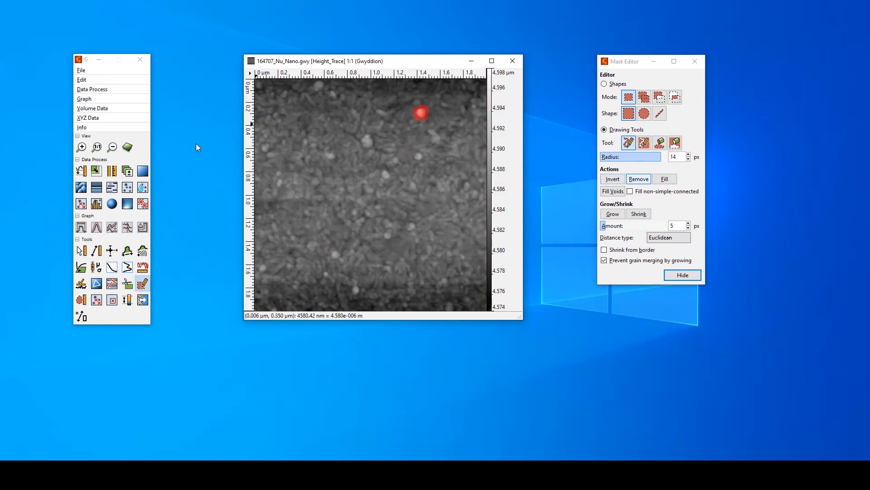
Align the Nu_Nano image's rows with a degree 1 polynomial excluding the masked region, and remove the particle mask
{"action": "left_click", "coordinate": [99, 185]}
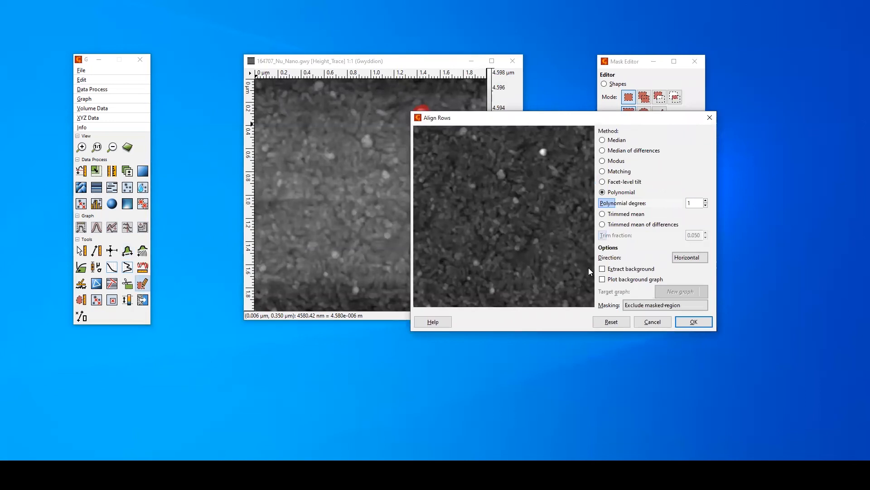
{"action": "left_click", "coordinate": [709, 324]}
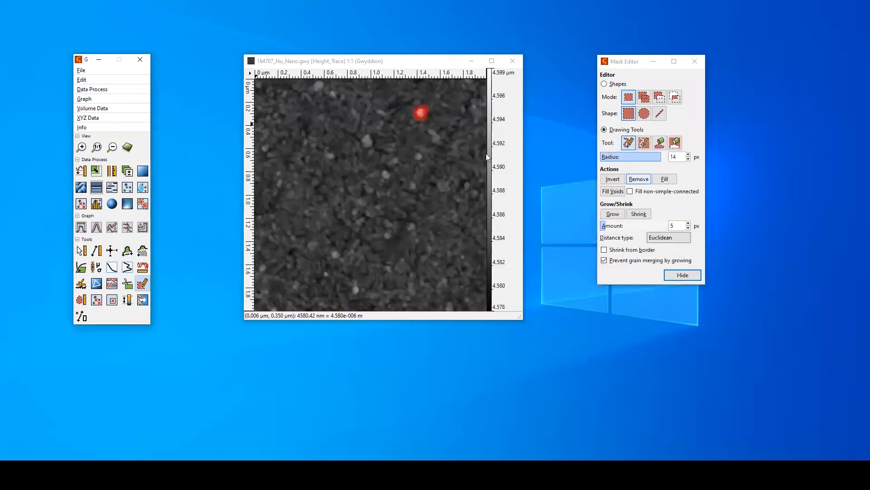
{"action": "left_click", "coordinate": [642, 180]}
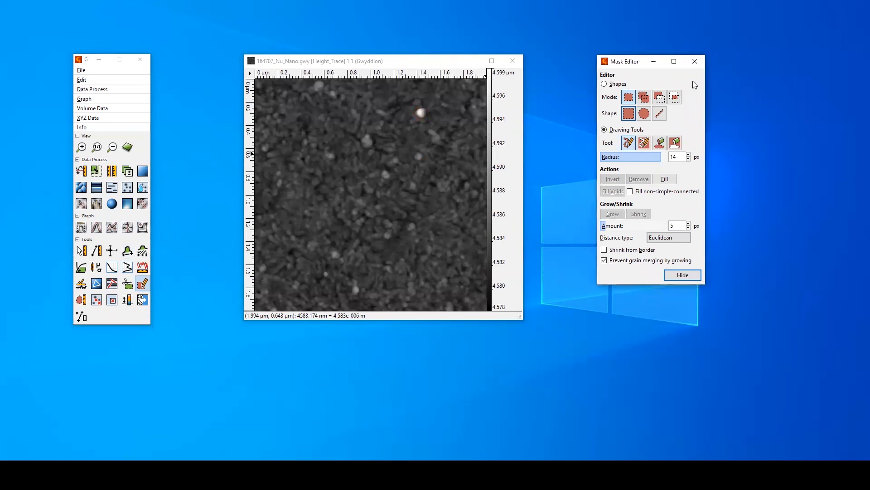
{"action": "left_click", "coordinate": [696, 62]}
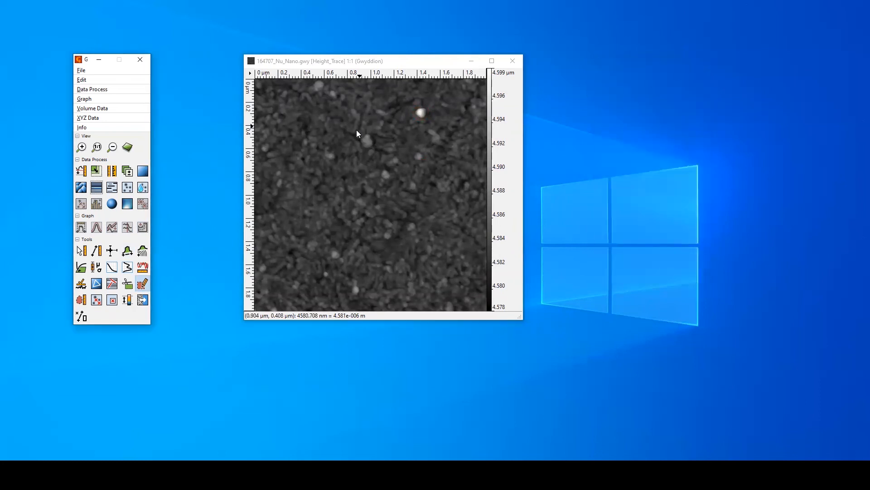
Shift the Nu_Nano image's minimum height to zero and apply the Gold color gradient after trying Green-Violet
{"action": "left_click", "coordinate": [81, 171]}
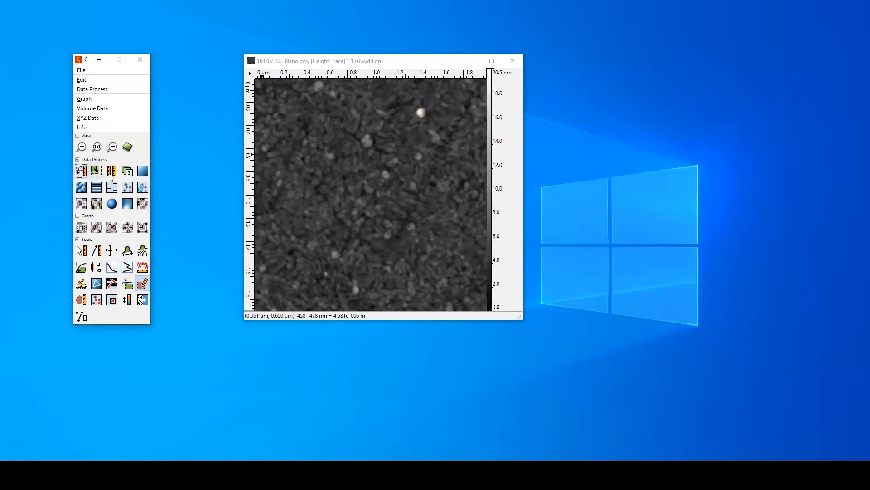
{"action": "right_click", "coordinate": [491, 182]}
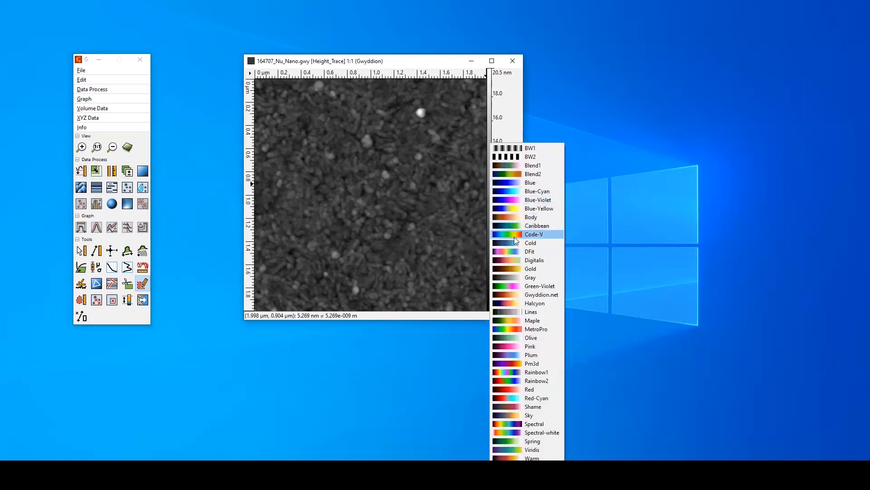
{"action": "left_click", "coordinate": [511, 287]}
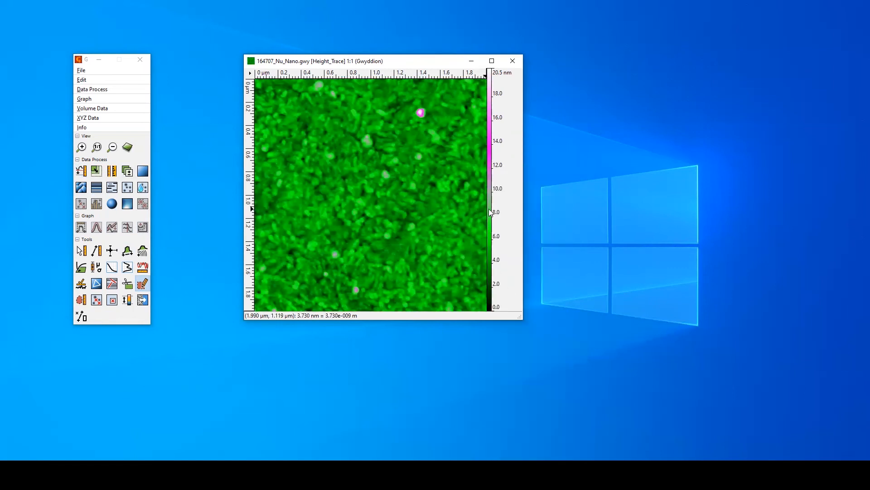
{"action": "right_click", "coordinate": [490, 208]}
{"action": "left_click", "coordinate": [511, 269]}
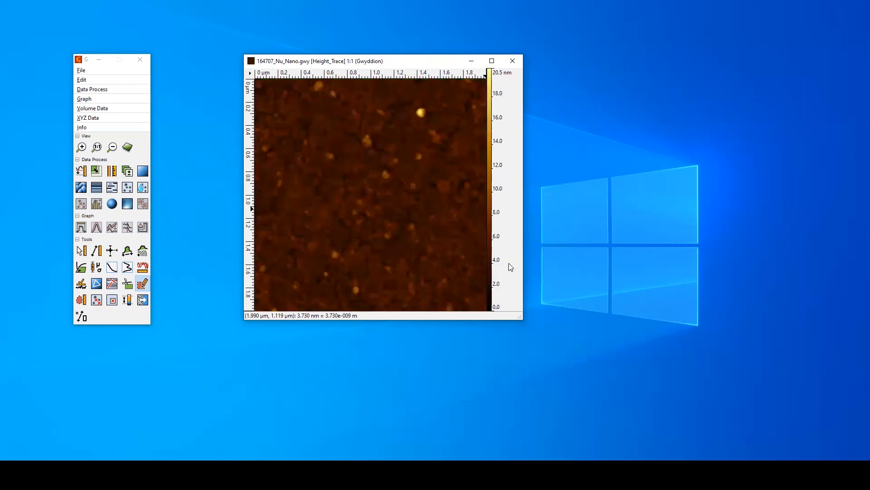
Set the Nu_Nano image's color range to the automatic mapping that cuts off the tails of the height distribution
{"action": "left_click", "coordinate": [127, 300]}
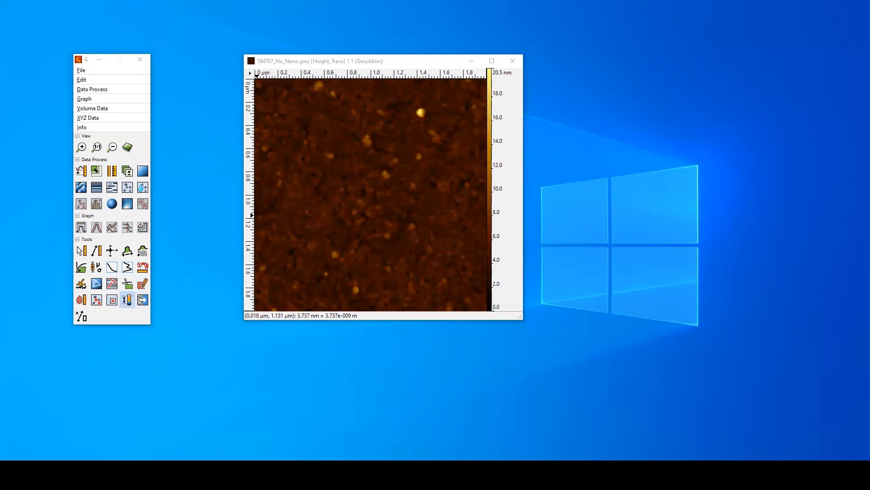
{"action": "left_click", "coordinate": [142, 299]}
{"action": "left_click", "coordinate": [128, 301]}
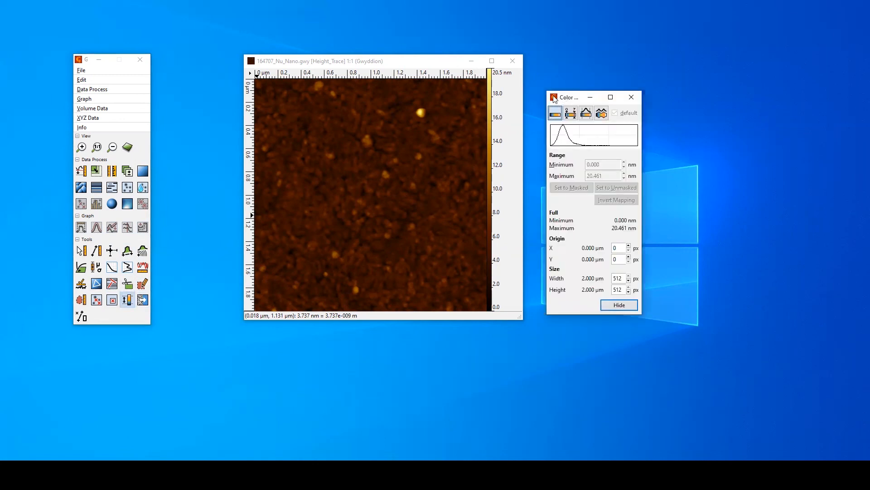
{"action": "left_click", "coordinate": [587, 114]}
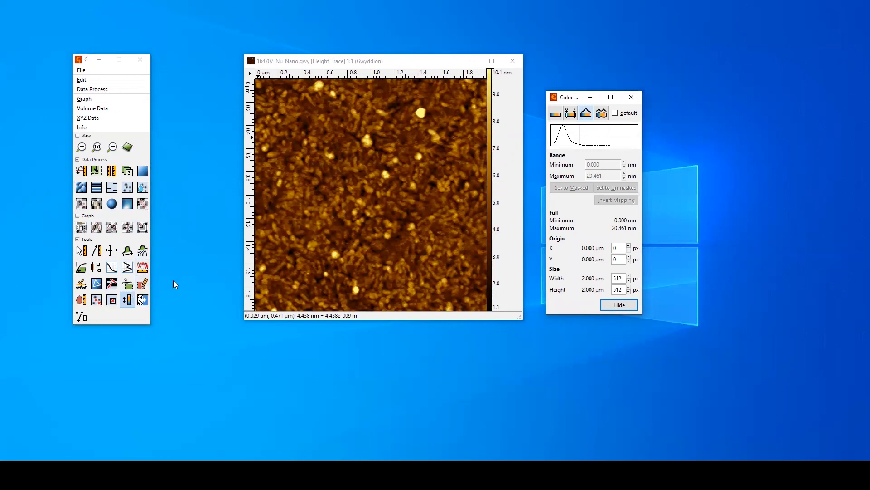
Measure roughness along a horizontal line about 1.7 µm long across the image's middle, and show the full amplitude parameter names beside the image
{"action": "left_click", "coordinate": [80, 284]}
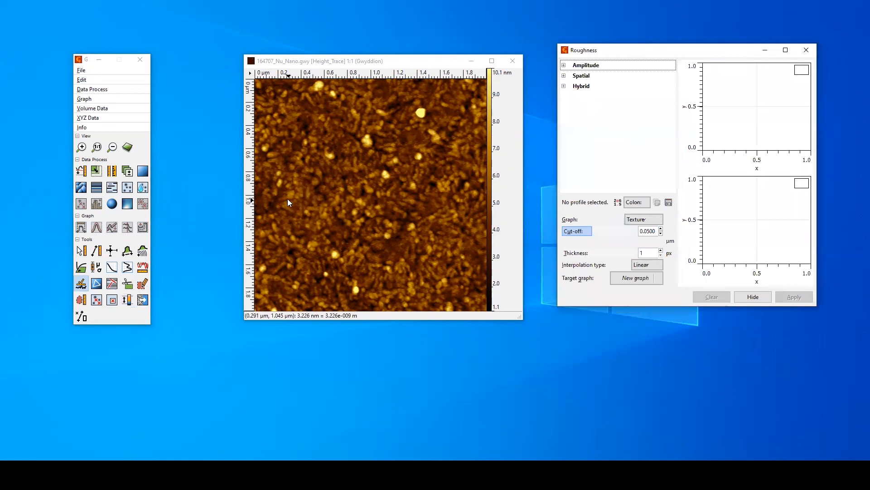
{"action": "left_click_drag", "start_coordinate": [293, 194], "coordinate": [486, 195]}
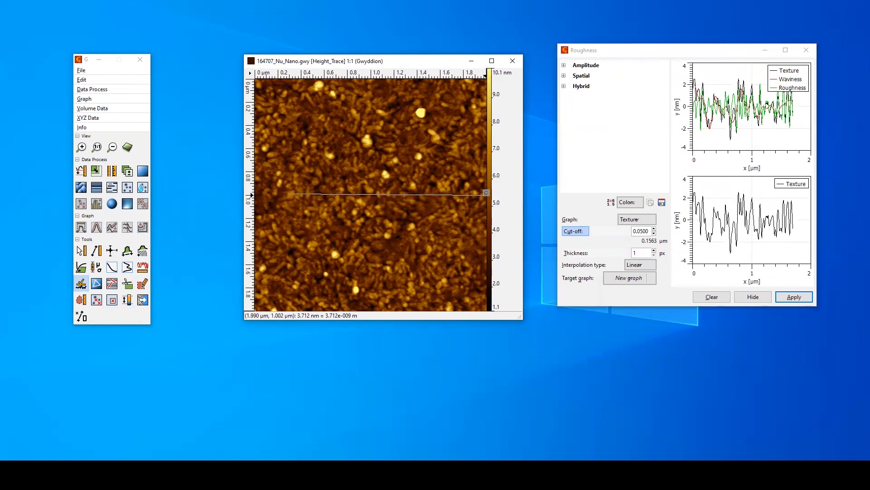
{"action": "left_click", "coordinate": [564, 76]}
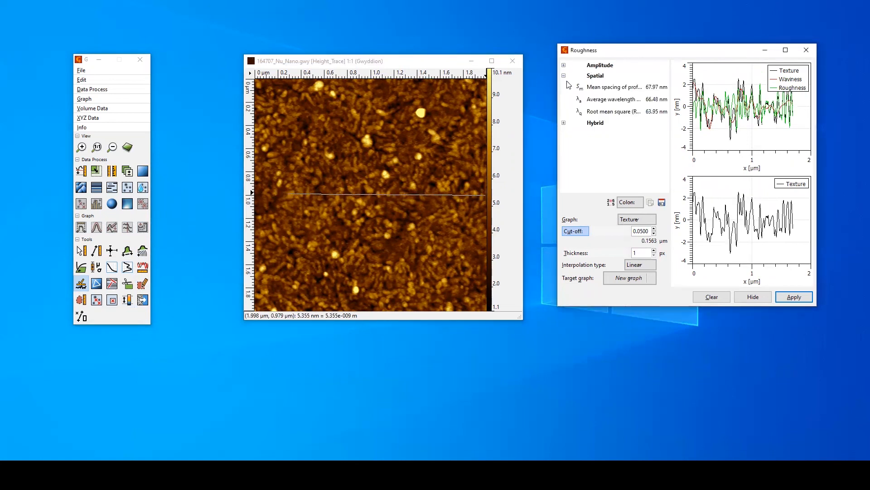
{"action": "left_click", "coordinate": [564, 65]}
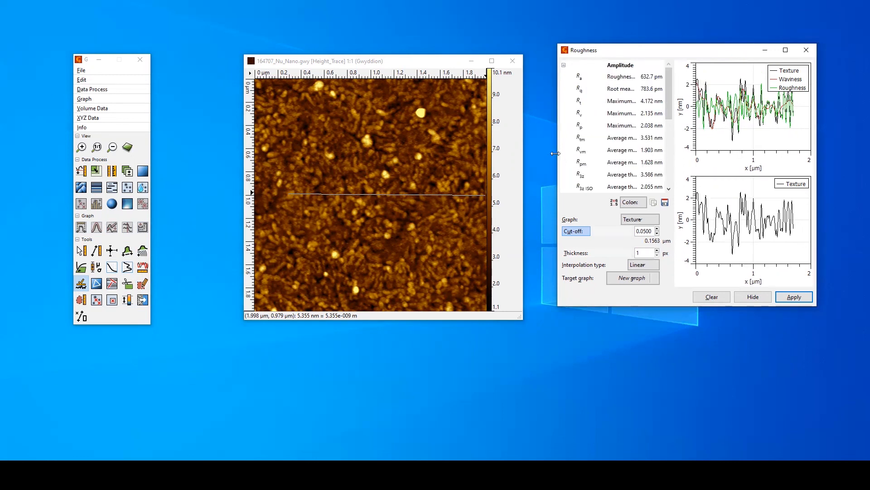
{"action": "left_click_drag", "start_coordinate": [555, 154], "coordinate": [475, 154]}
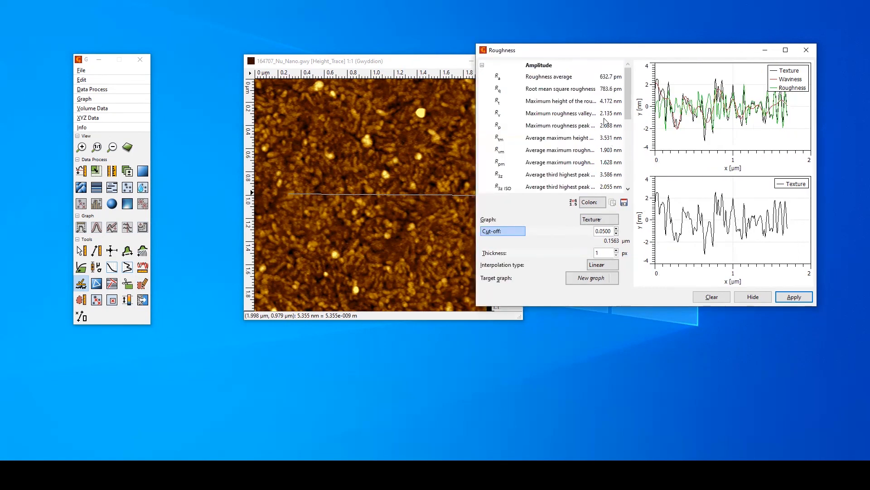
{"action": "left_click_drag", "start_coordinate": [408, 61], "coordinate": [324, 52]}
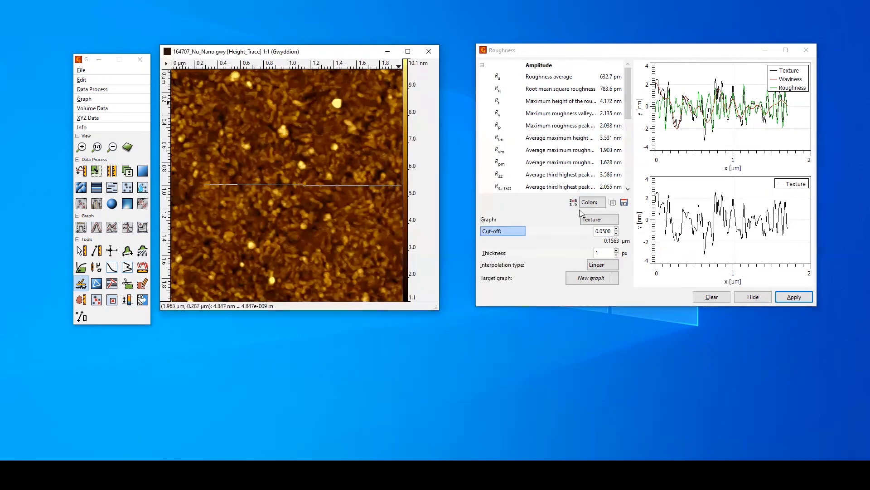
Widen the roughness profile to 5 px and on to 61 px, and move its line slightly up and left on the image
{"action": "left_click", "coordinate": [603, 252]}
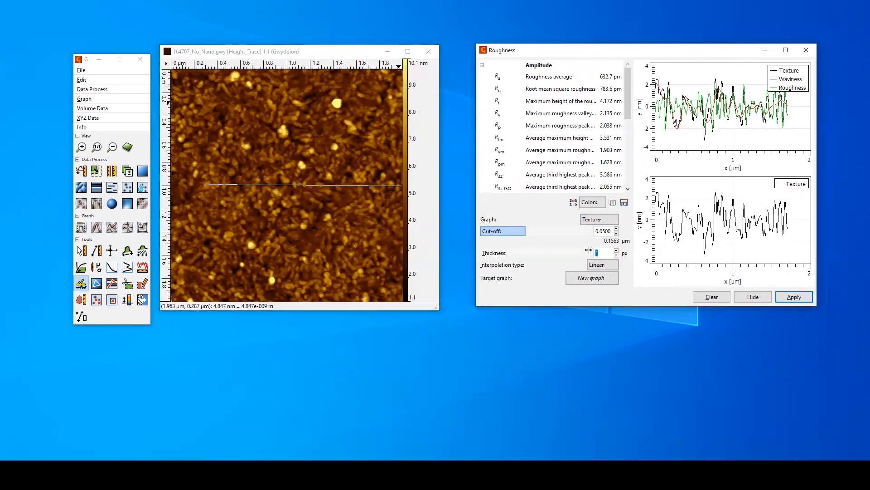
{"action": "type", "text": "5"}
{"action": "key", "text": "Return"}
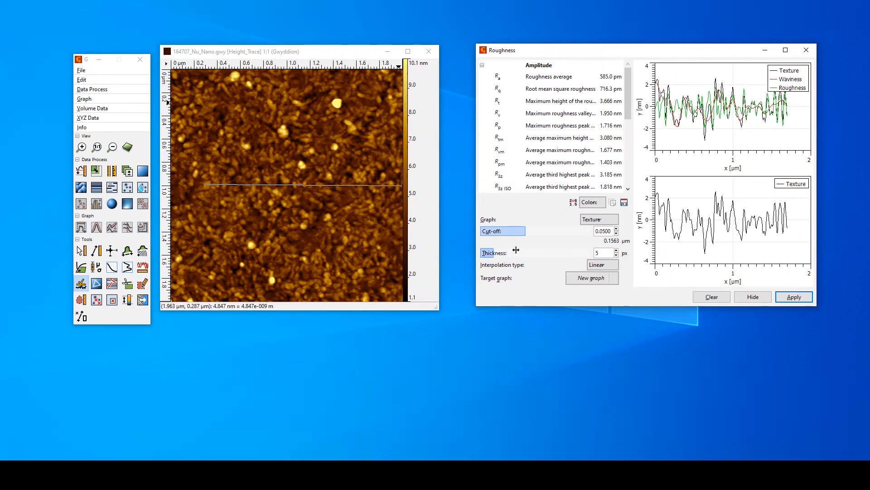
{"action": "left_click_drag", "start_coordinate": [493, 252], "coordinate": [553, 254]}
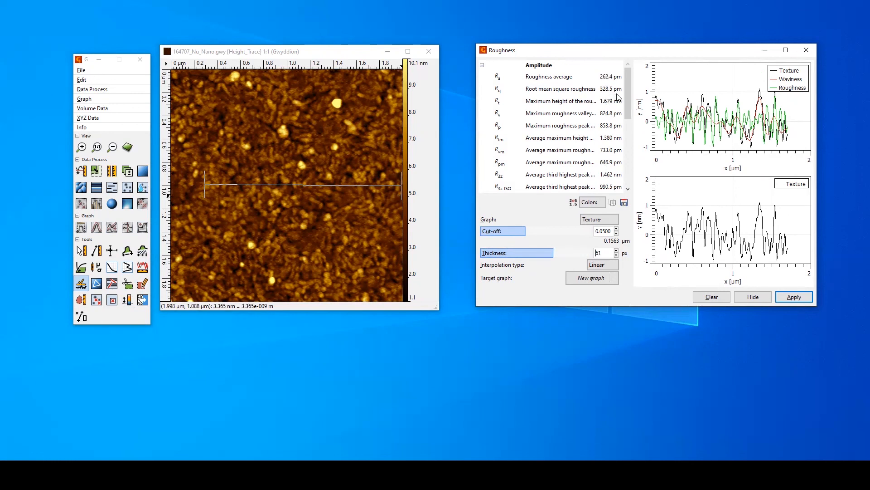
{"action": "left_click_drag", "start_coordinate": [317, 184], "coordinate": [297, 162]}
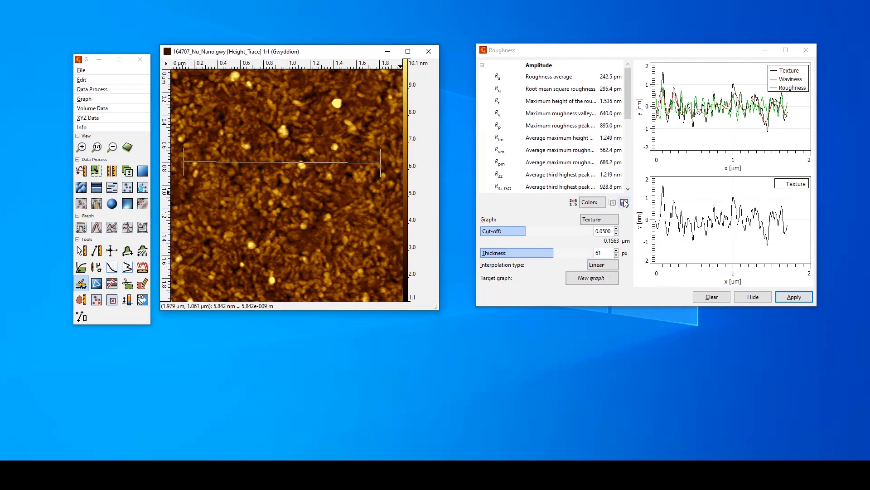
Plot the texture profile in a separate graph window, look at its export options, and close the graph
{"action": "left_click", "coordinate": [791, 300]}
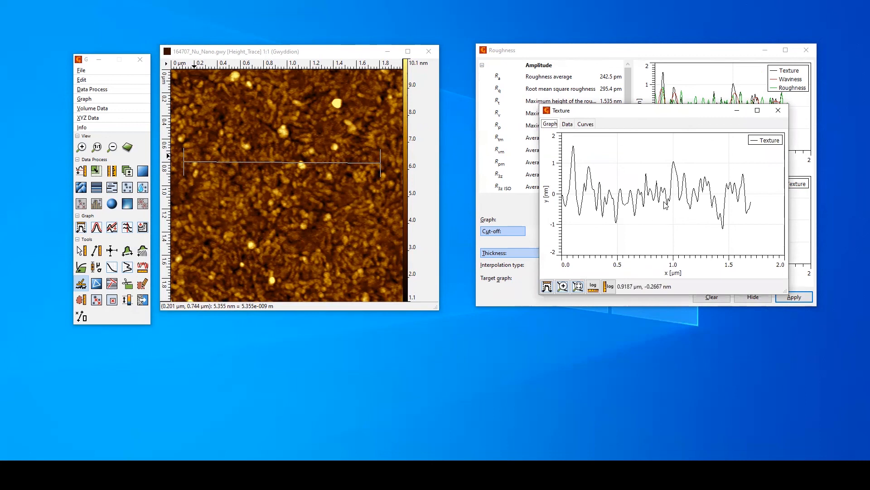
{"action": "right_click", "coordinate": [665, 205]}
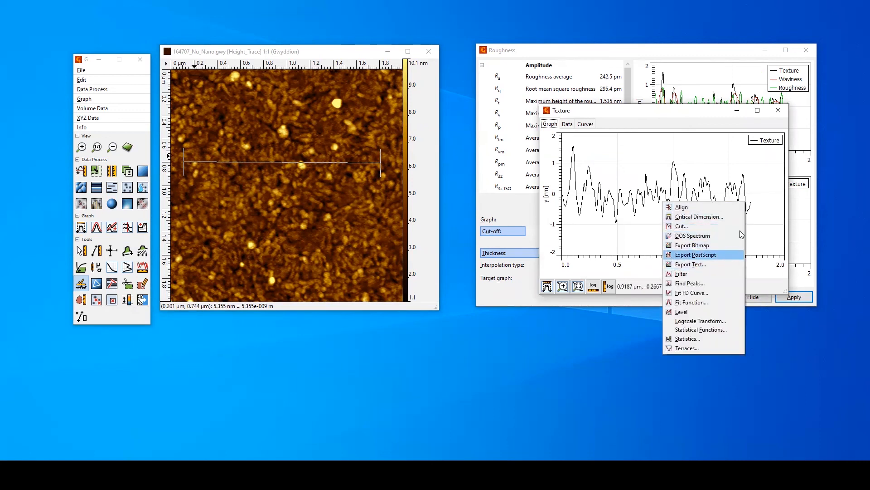
{"action": "left_click", "coordinate": [782, 113]}
{"action": "left_click", "coordinate": [782, 113]}
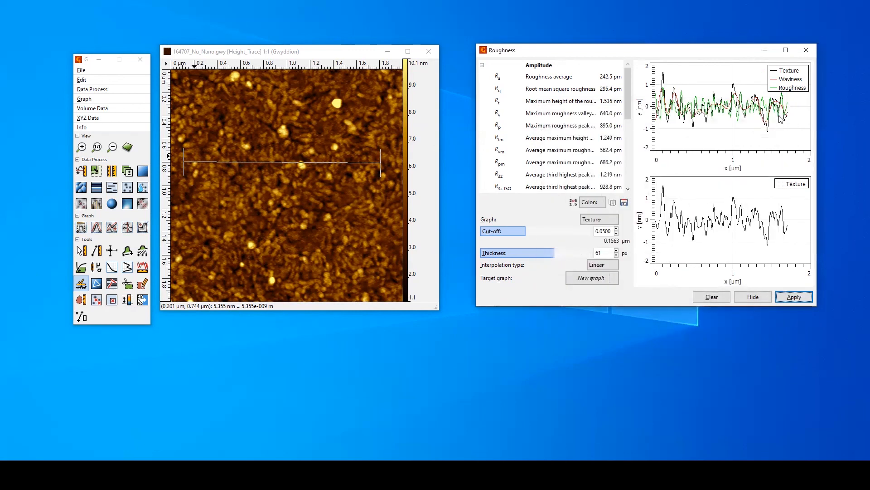
Clear the roughness profile and close the Roughness tool
{"action": "left_click", "coordinate": [718, 297]}
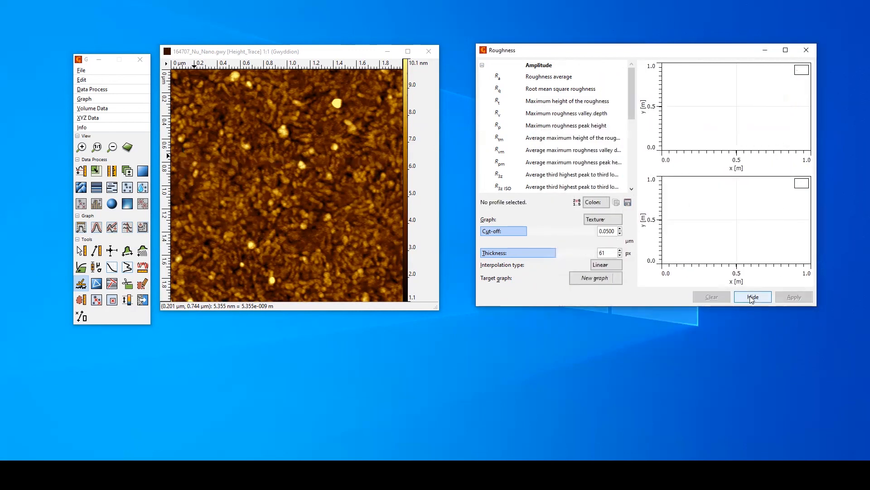
{"action": "left_click", "coordinate": [806, 51]}
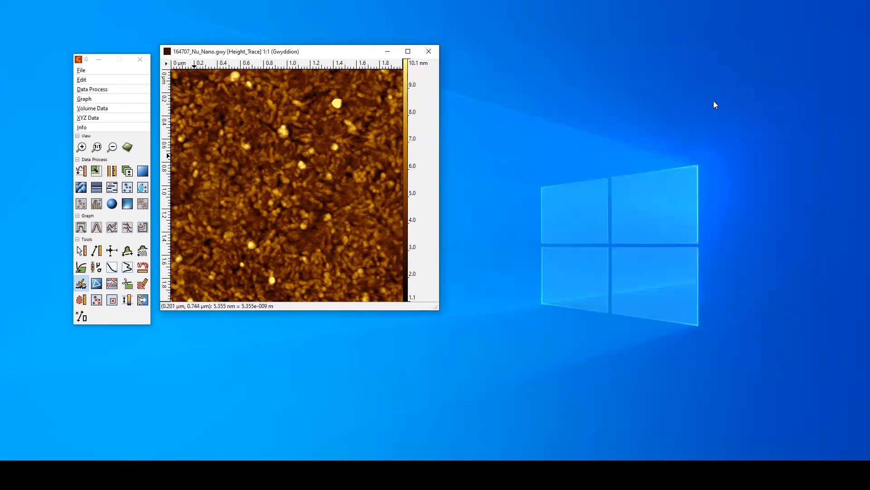